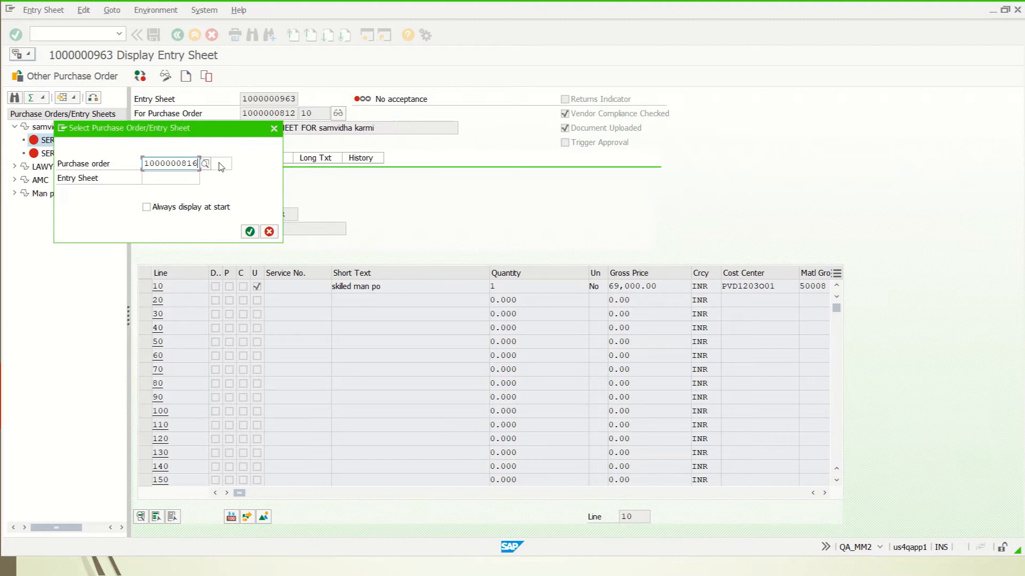
key(Return)
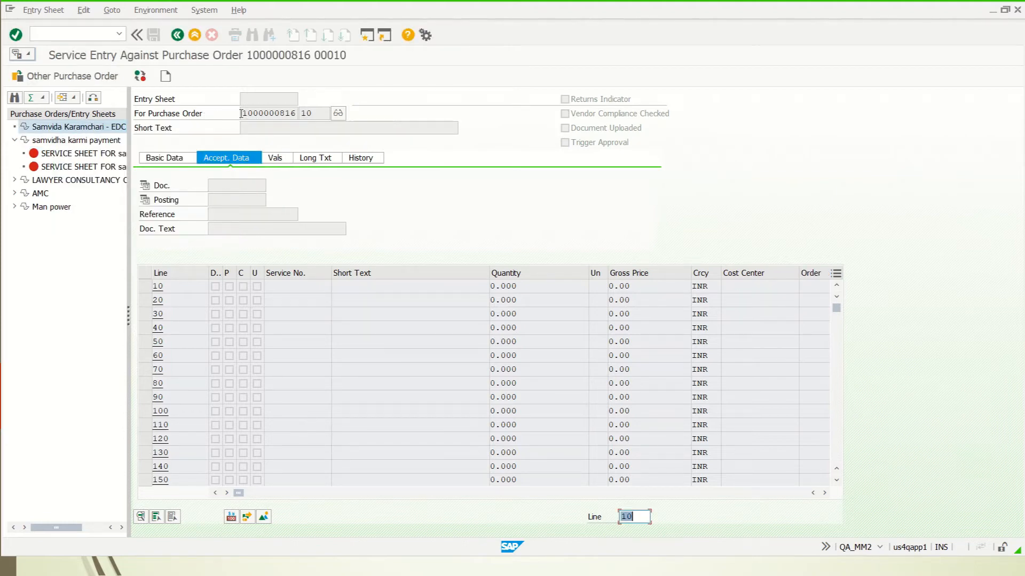
click(166, 77)
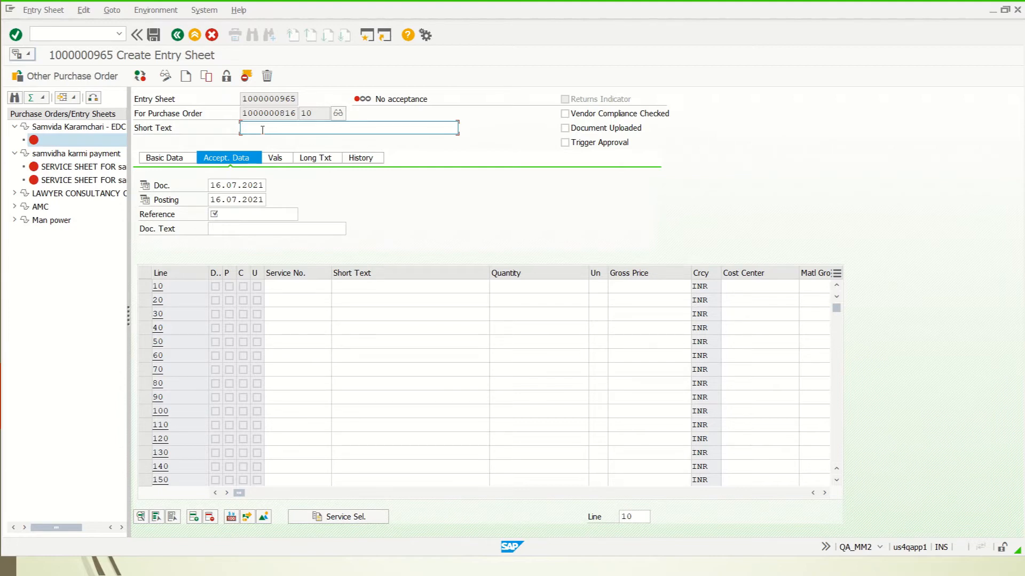
Fill short text 'Samvida Karamchari - JUNE 2021' and reference 21-22/UP/132 from input history.
key(space)
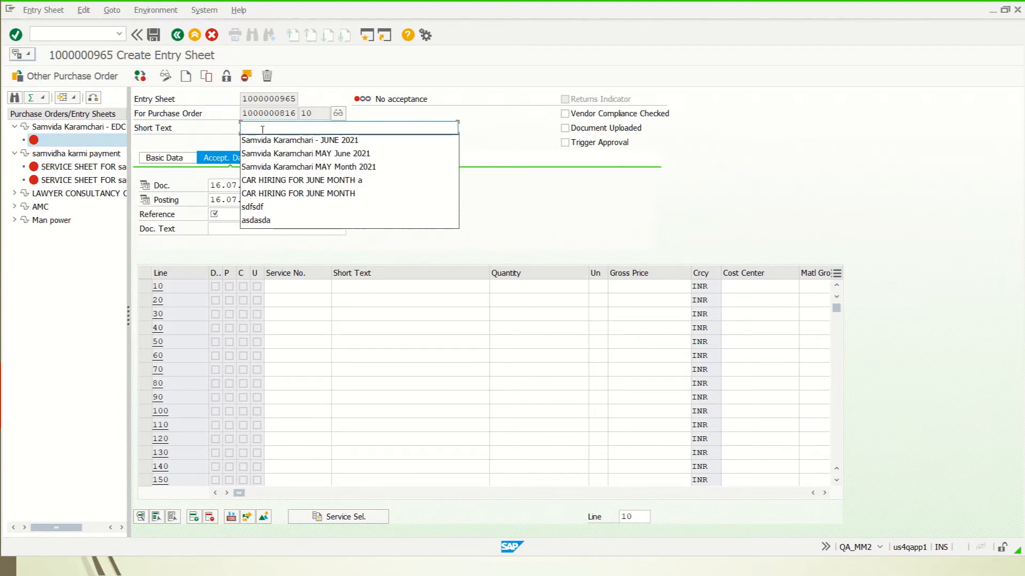
key(Down)
key(Return)
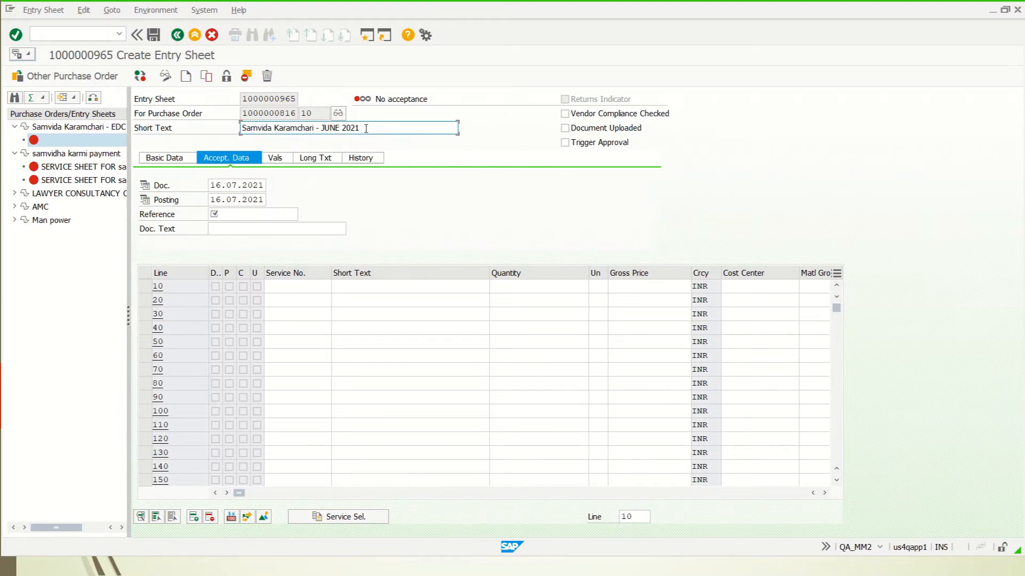
click(179, 219)
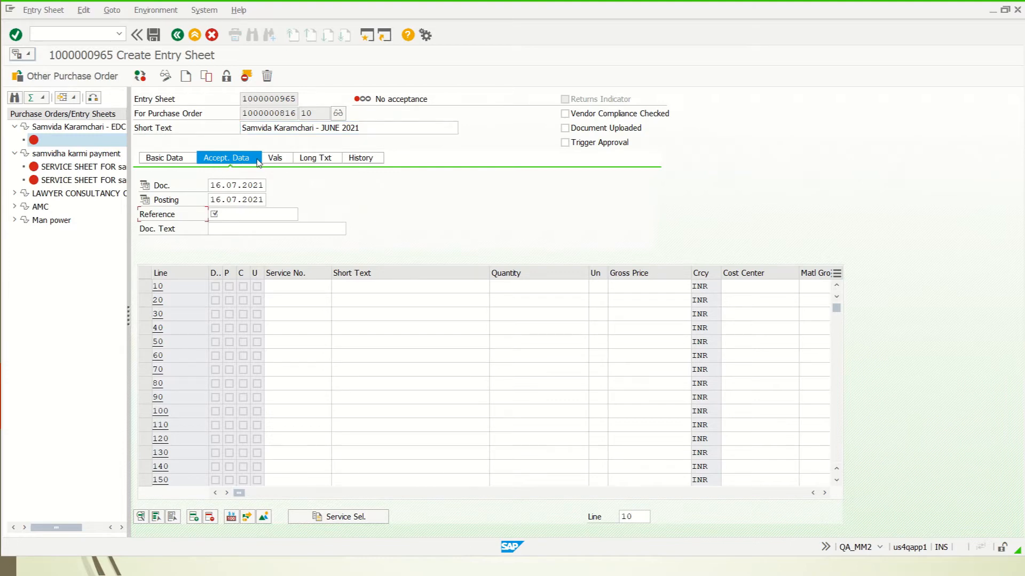
click(226, 214)
click(225, 214)
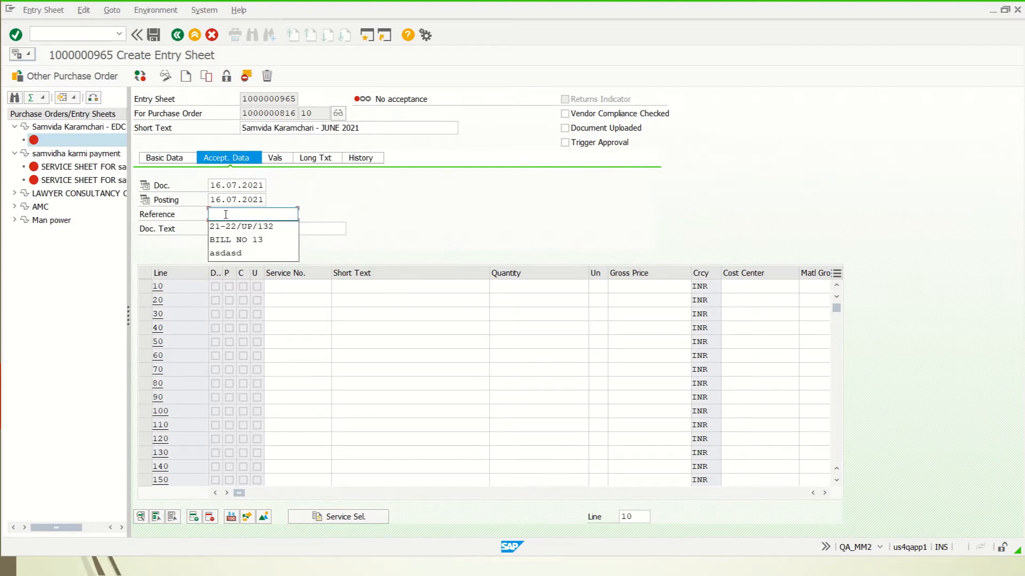
key(Down)
key(Return)
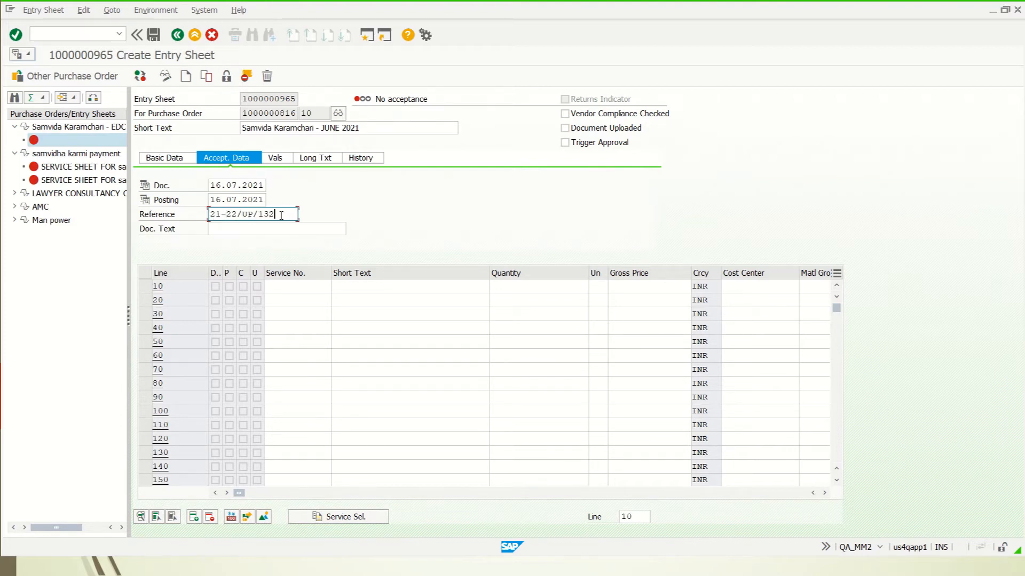
drag(281, 215, 200, 216)
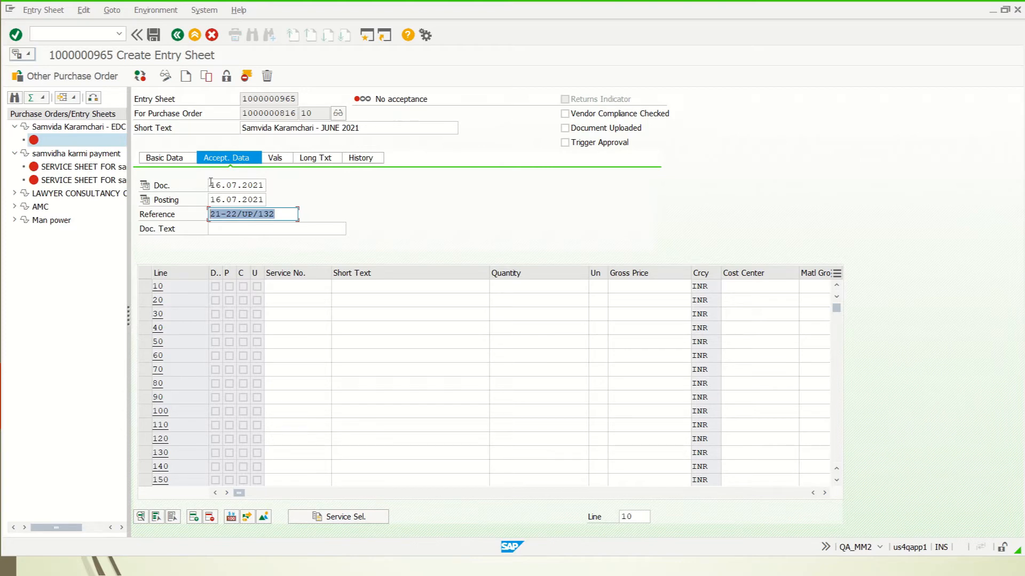
Set the document date to 01.07.2021 using the calendar.
click(262, 185)
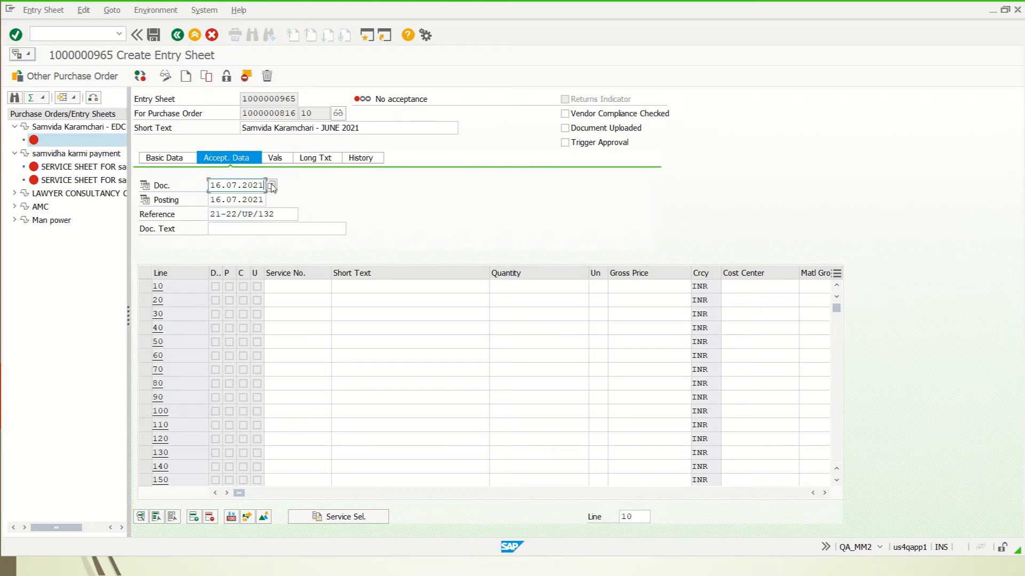
click(272, 186)
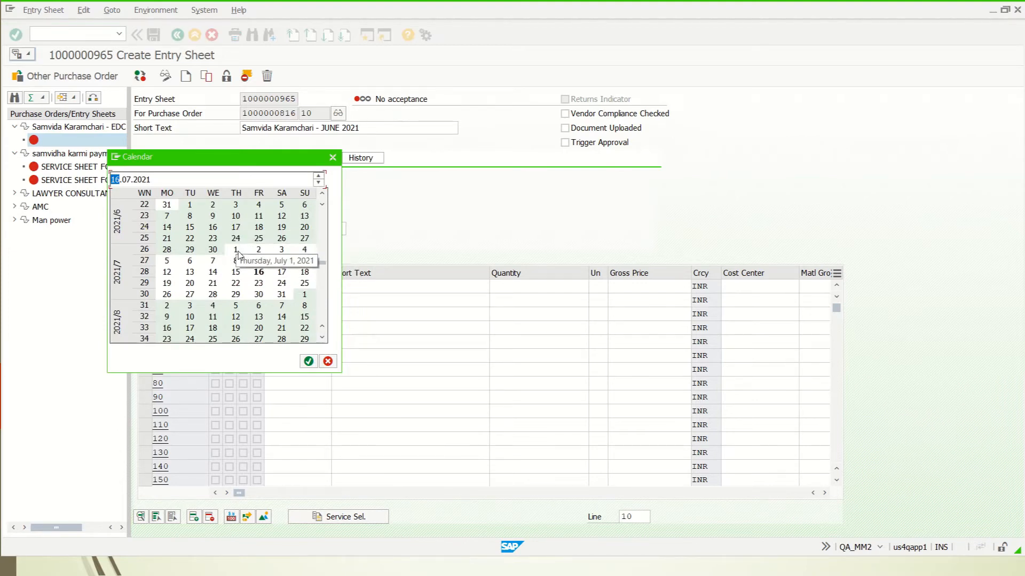
double_click(236, 251)
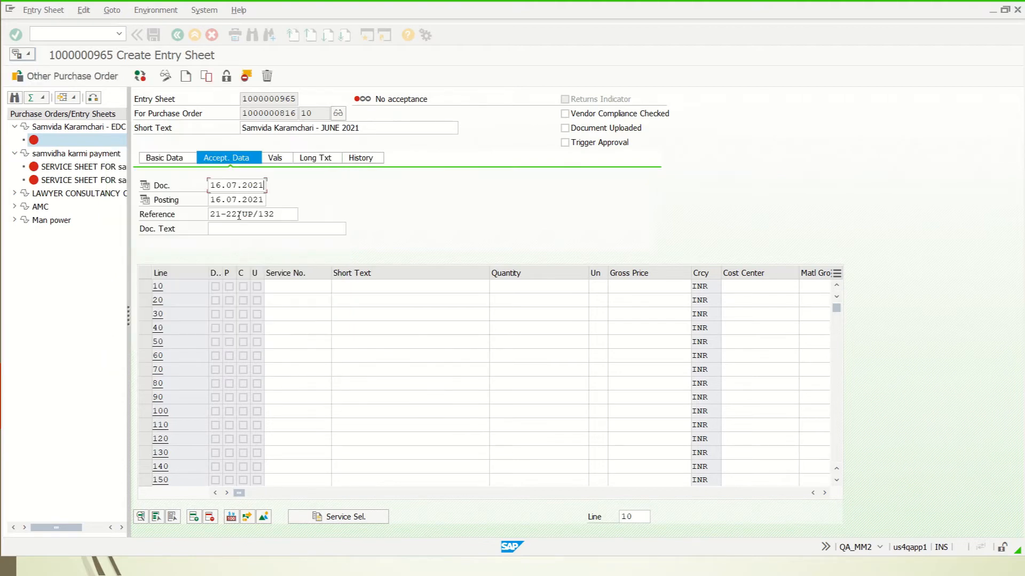
Set the Basic Data service period from 01.06.2021 to 30.06.2021, then return to acceptance data.
click(163, 159)
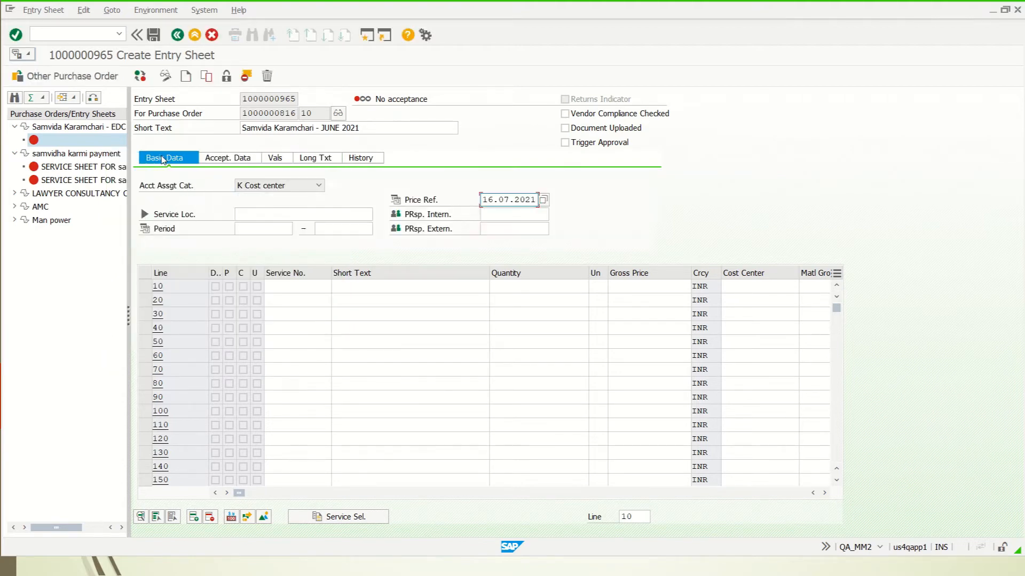
click(250, 226)
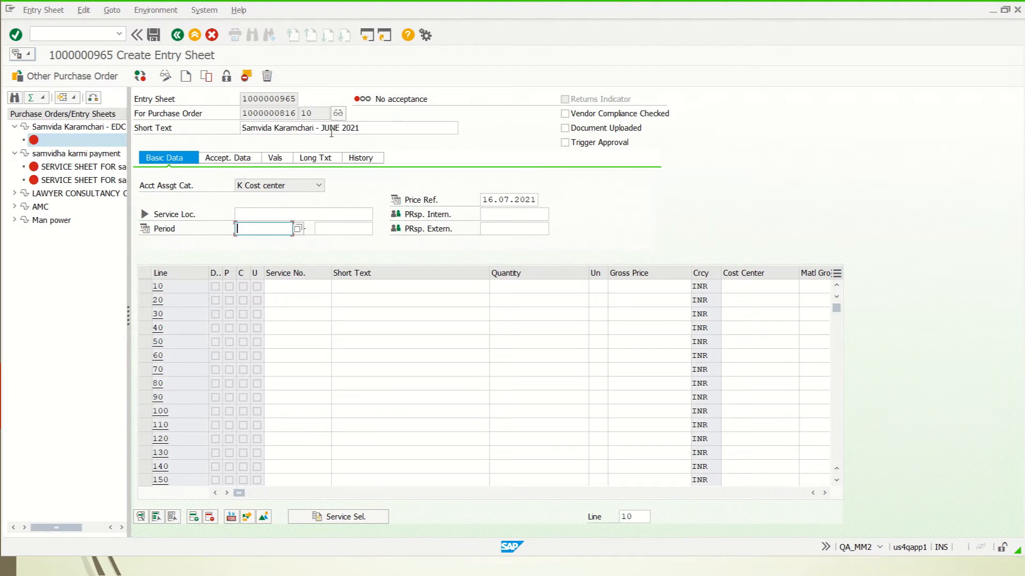
click(299, 231)
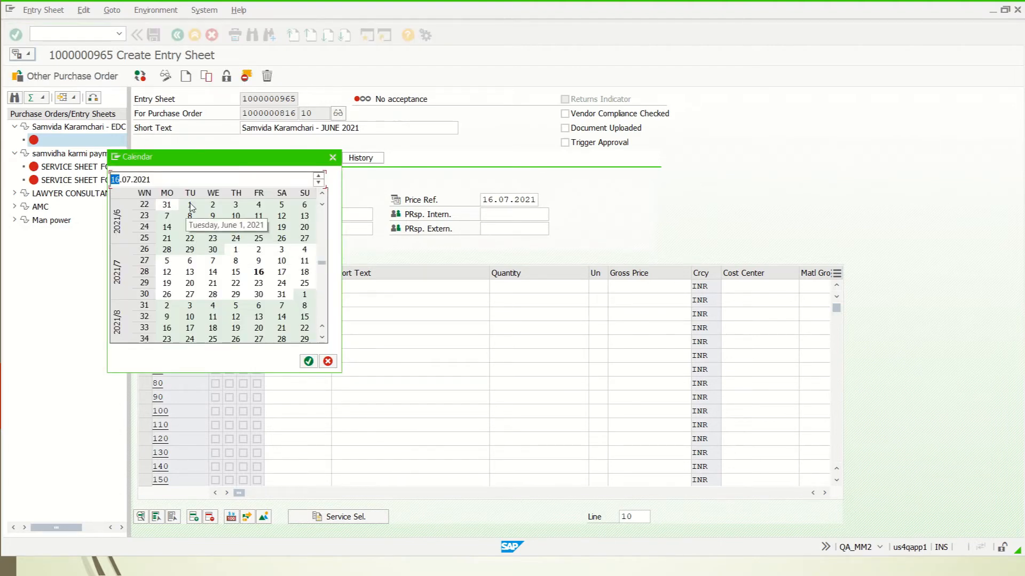
double_click(191, 208)
click(355, 228)
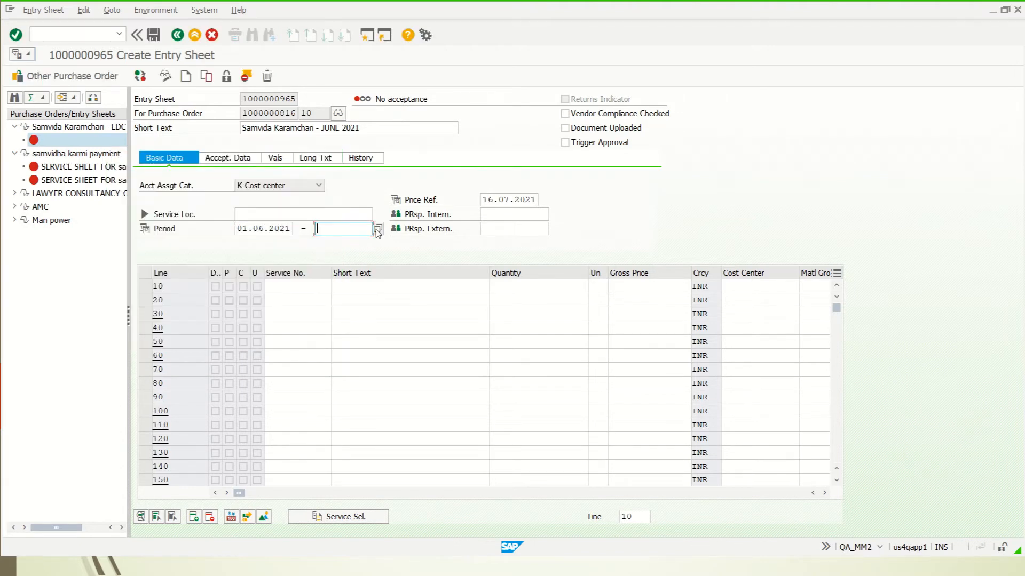
click(378, 229)
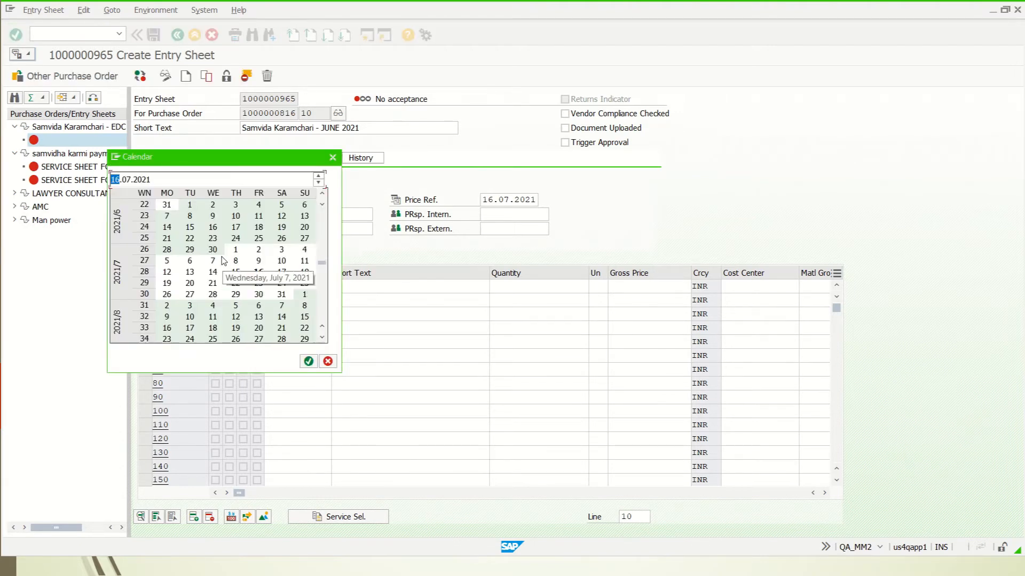
double_click(212, 250)
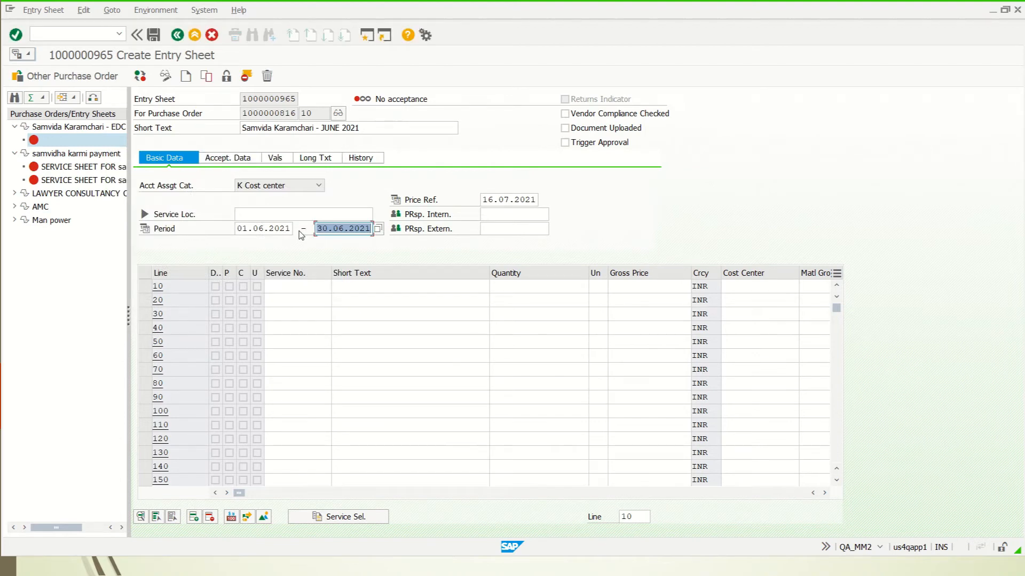
click(243, 214)
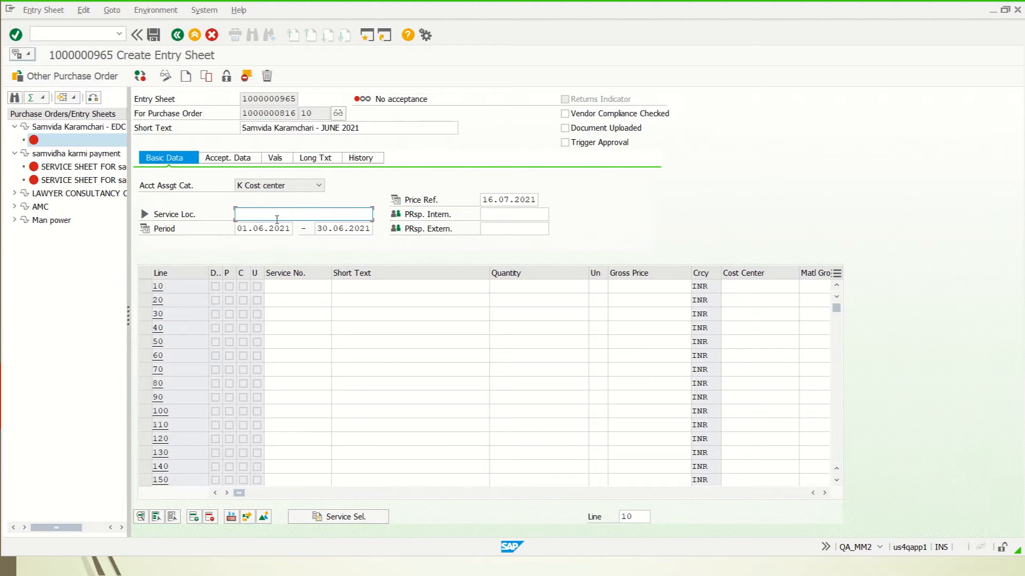
click(227, 160)
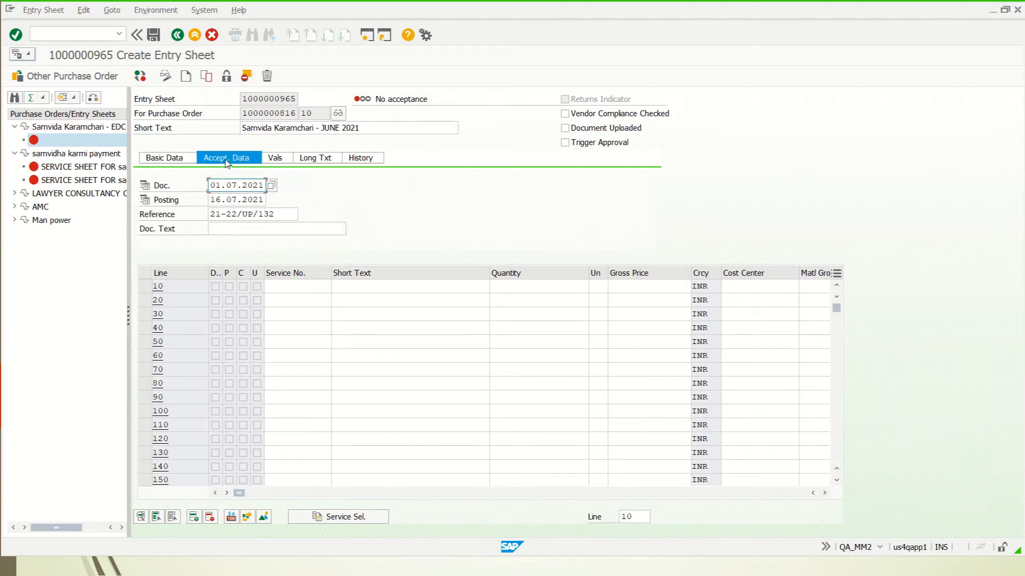
click(387, 288)
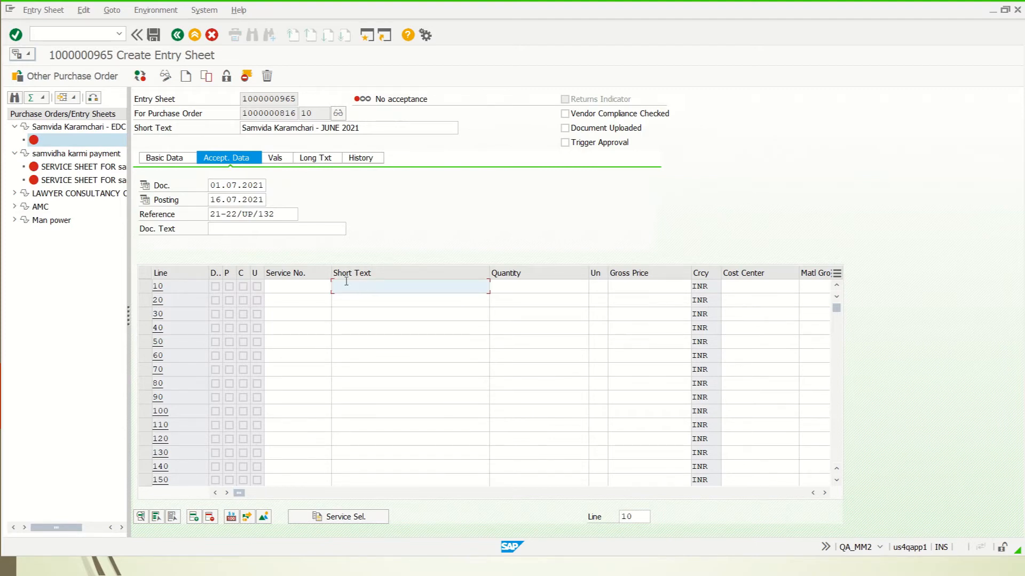
Fill line 10's short text with Samvida Karamchari - SKILLED 31 DAYS from history.
click(372, 287)
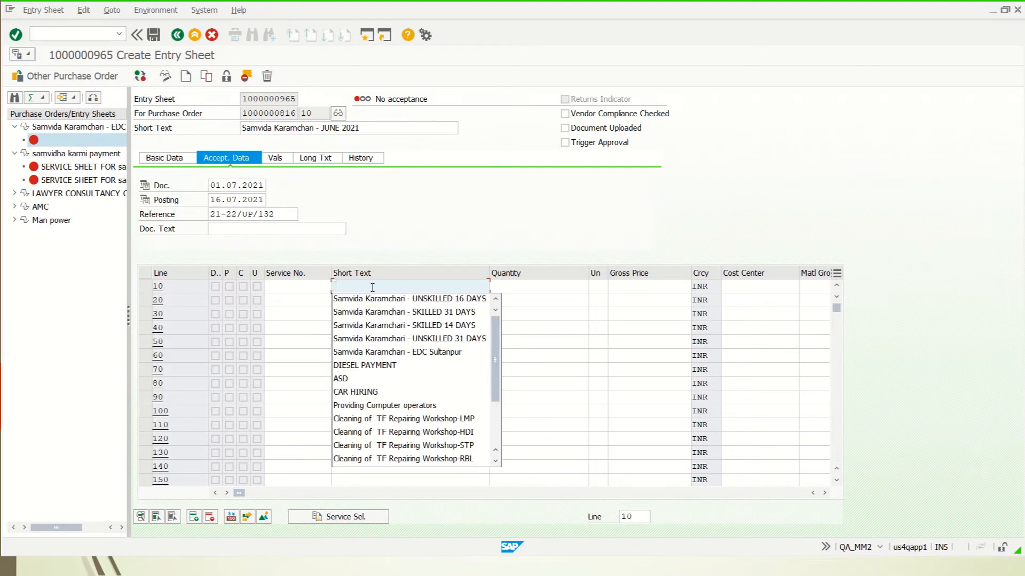
key(Down)
key(Down)
key(Return)
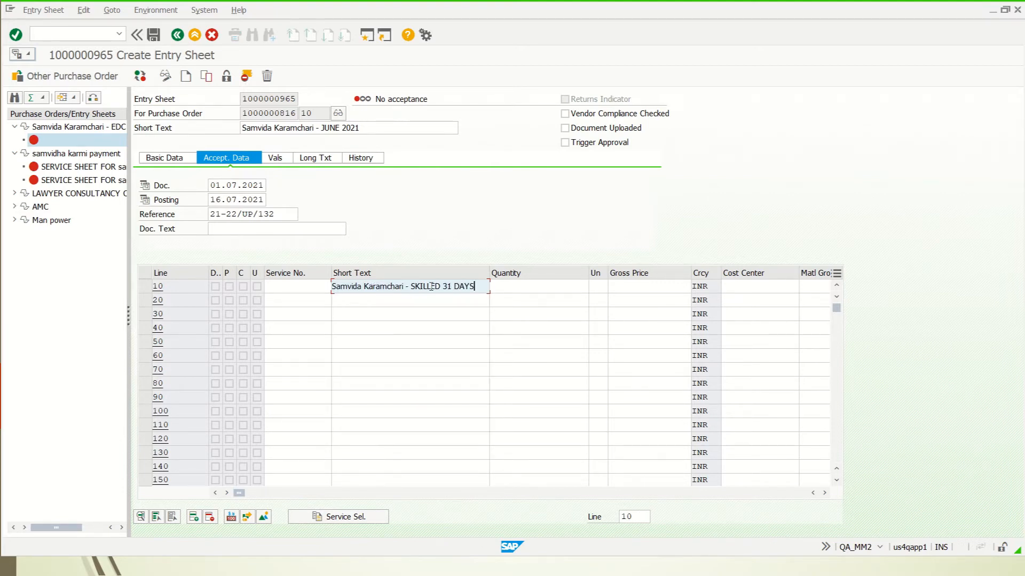
drag(444, 287, 475, 286)
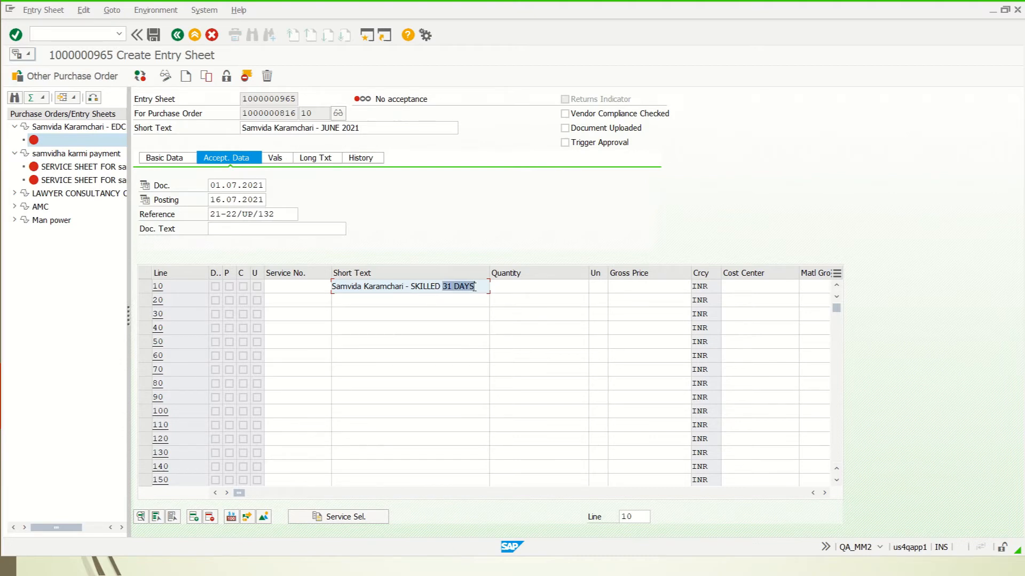
click(537, 286)
drag(475, 286, 411, 287)
click(514, 287)
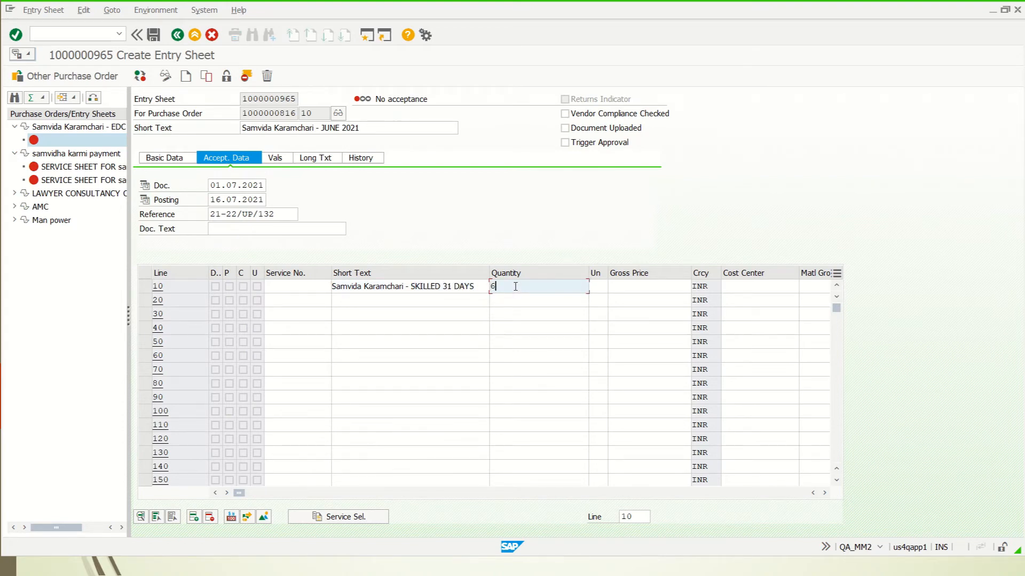
Give line 10 quantity 6 EA at gross price 13,263.91 and confirm its service details.
click(598, 286)
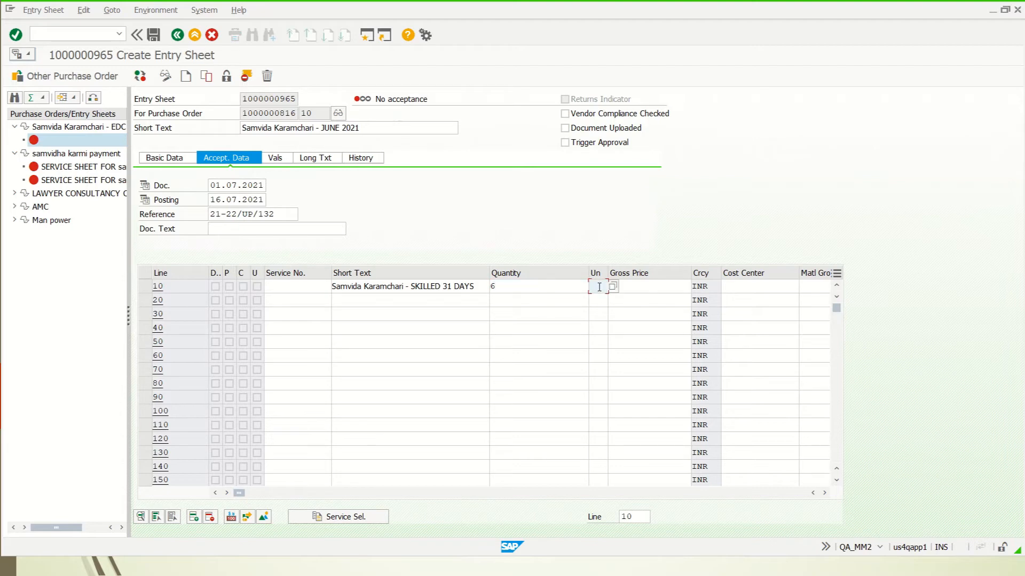
text(EA)
click(644, 288)
key(Return)
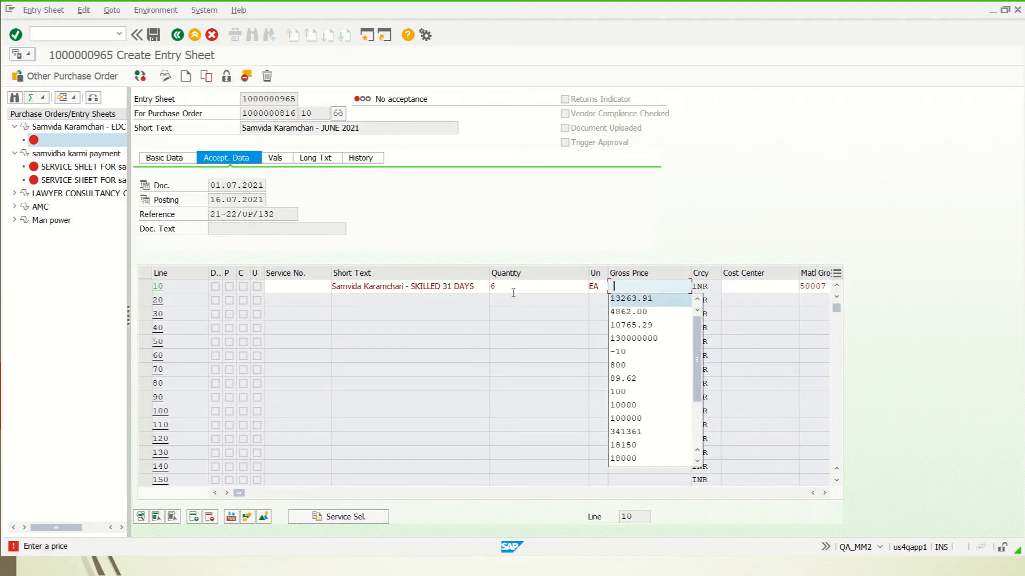
click(628, 304)
key(Return)
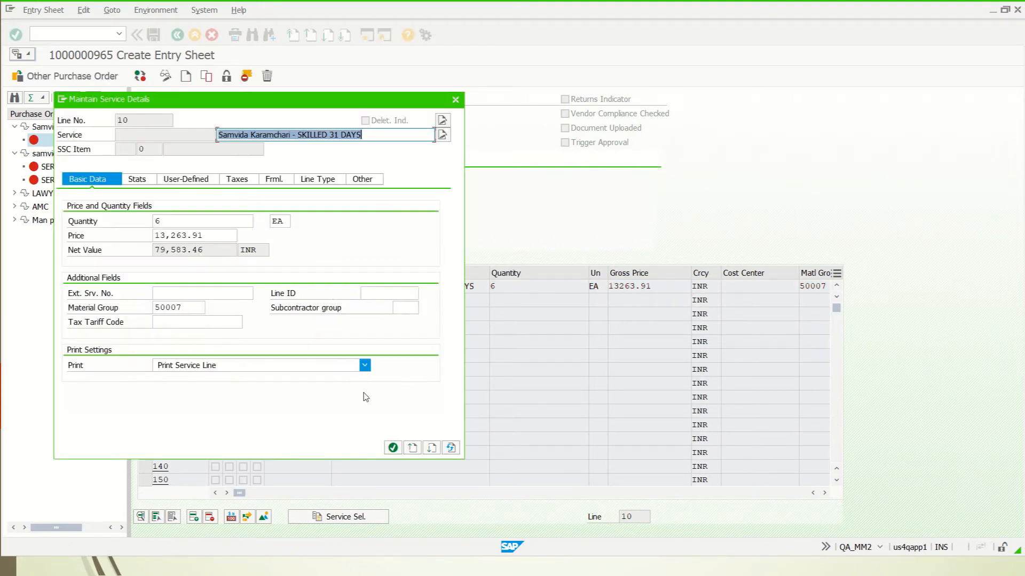
click(393, 449)
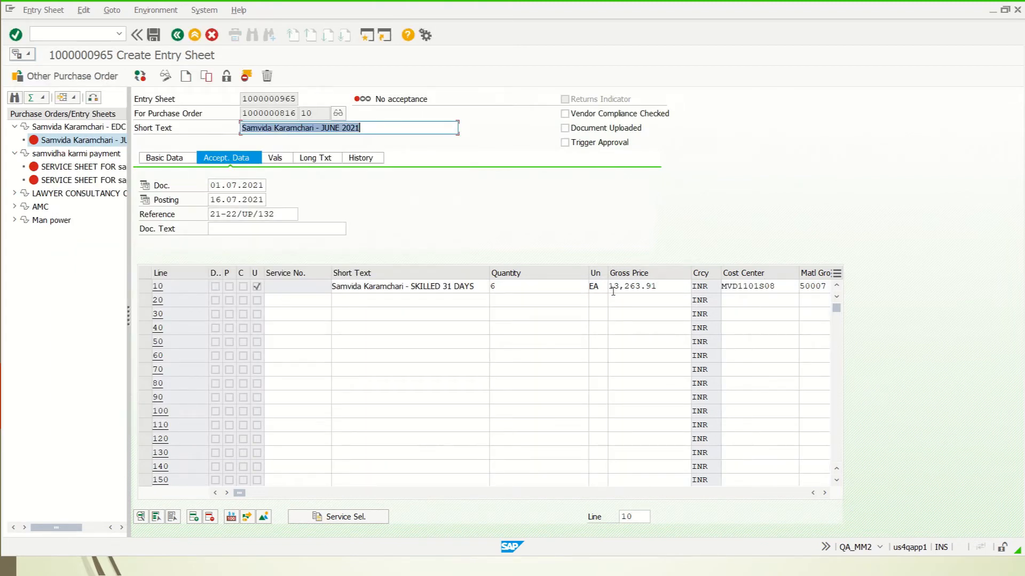
Fill line 20 with SKILLED 14 DAYS, 1 EA at 4,862.00 and display the value totals.
click(380, 301)
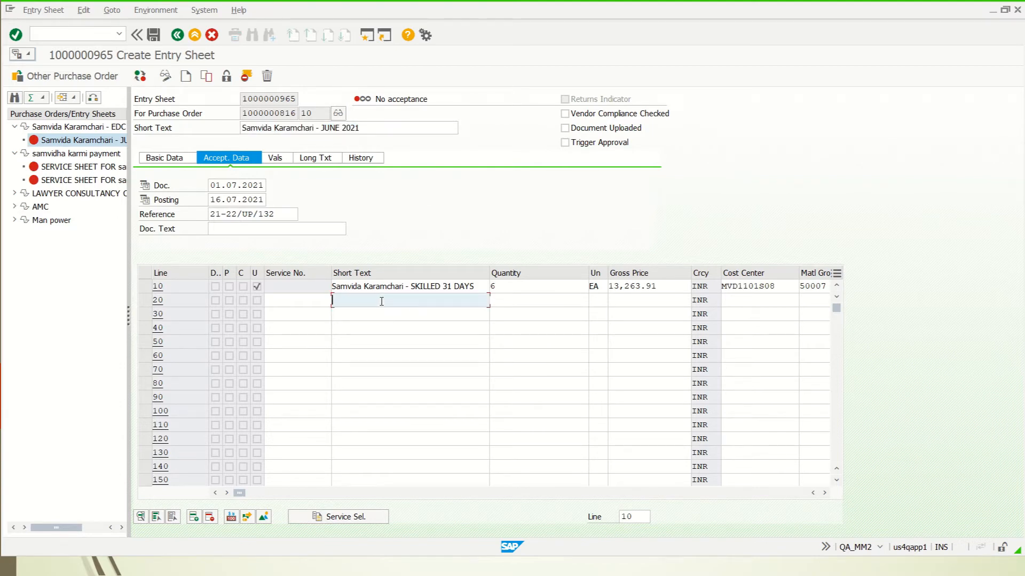
key(BackSpace)
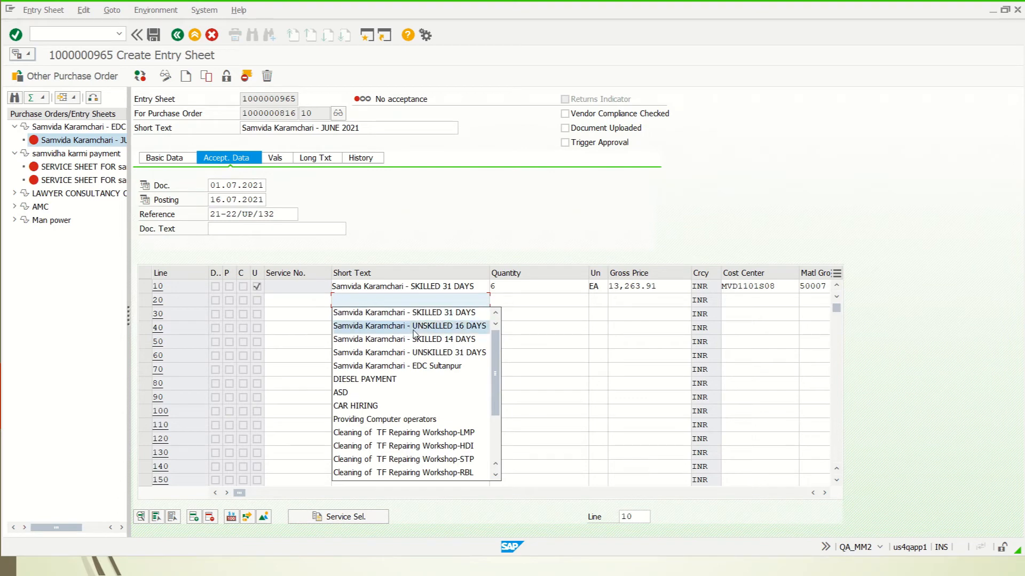
click(366, 342)
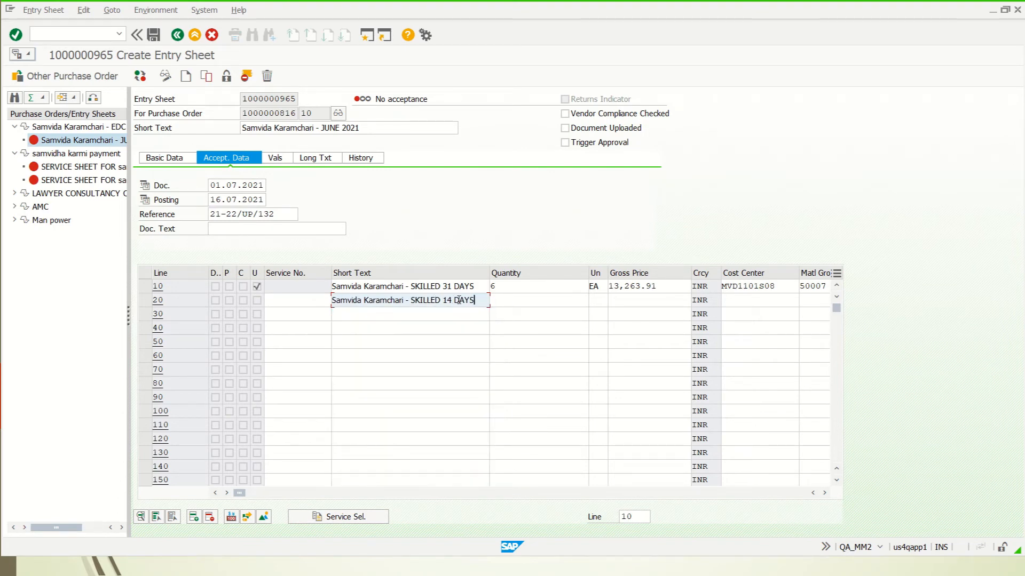
click(530, 300)
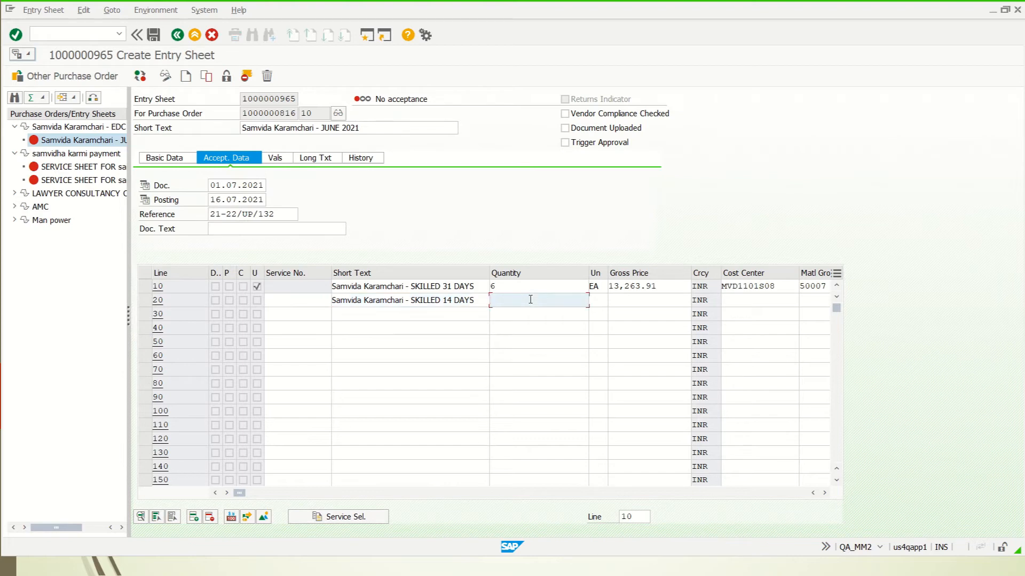
text(1)
click(596, 300)
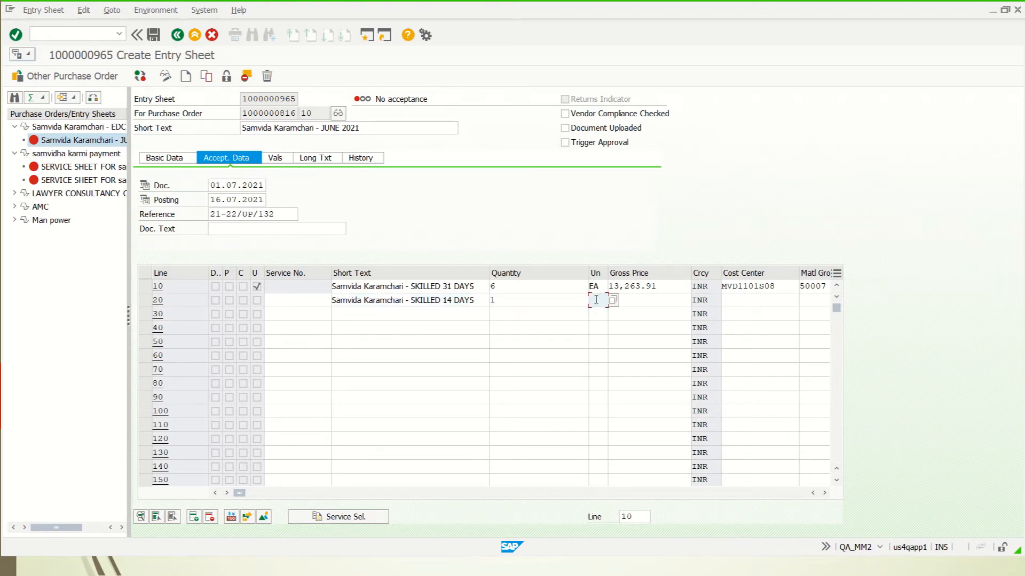
text(EA)
click(635, 300)
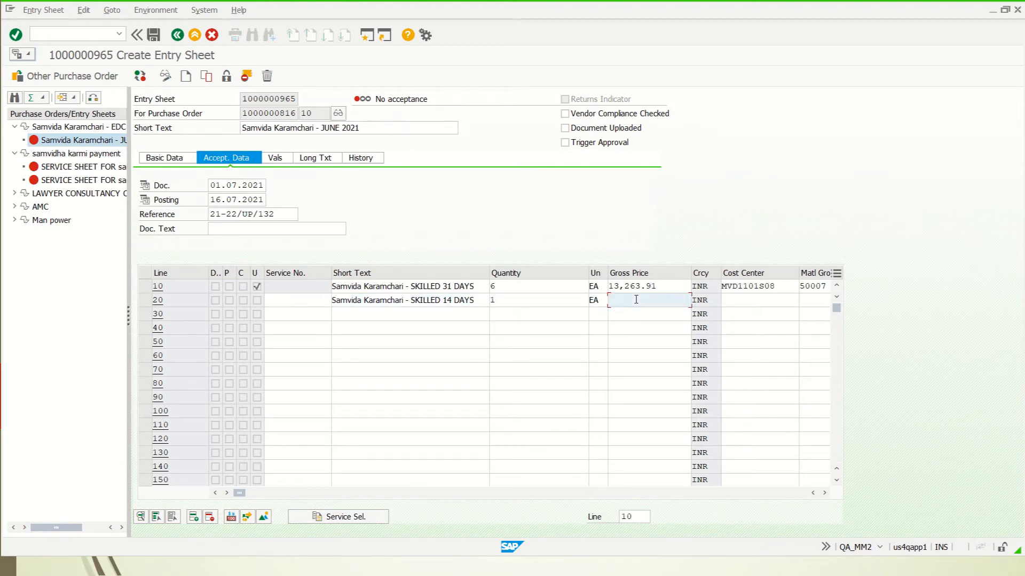
click(635, 325)
key(Return)
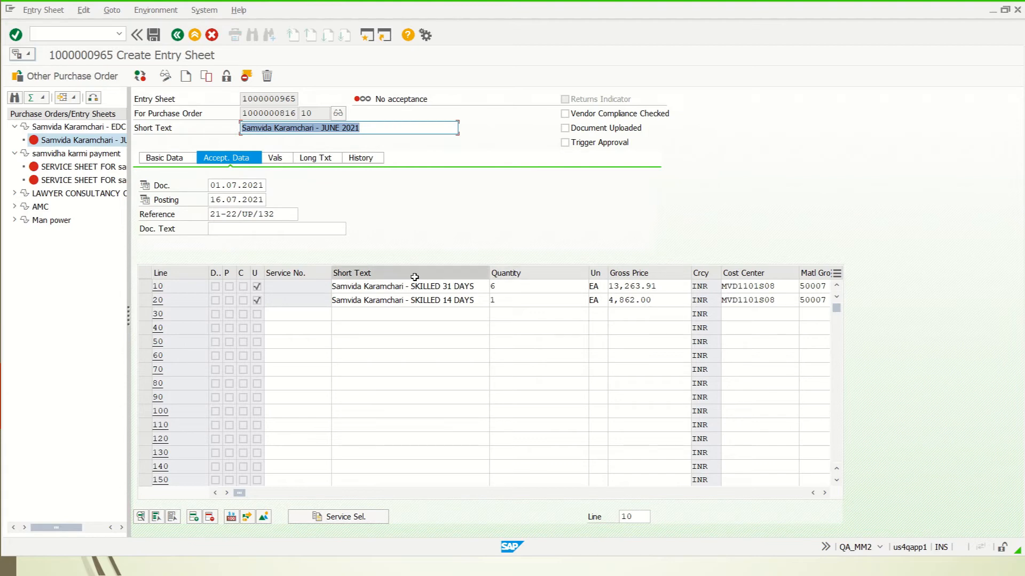
click(277, 159)
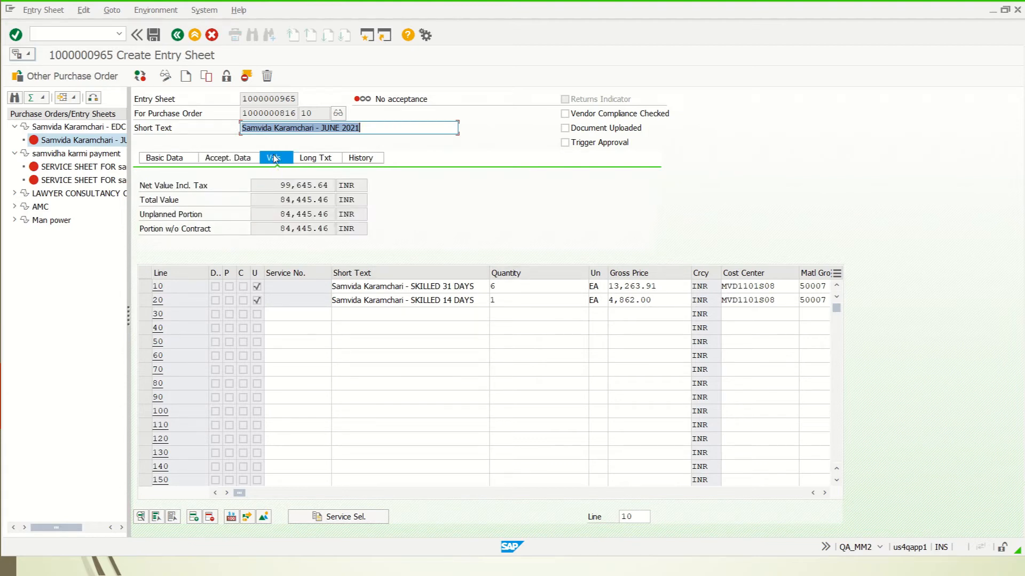
Choose UNSKILLED 31 DAYS as line 30's short text from history.
click(379, 315)
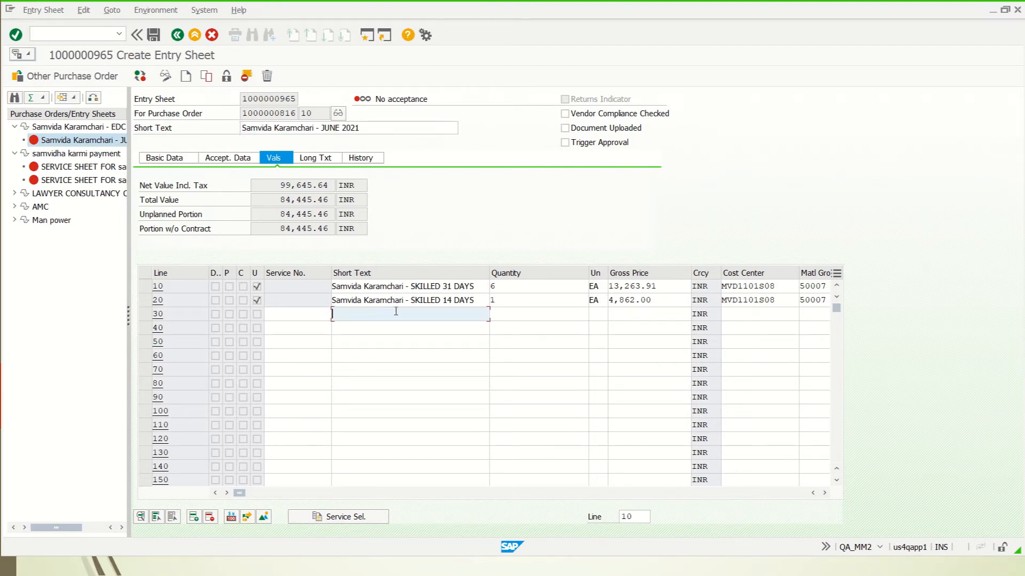
click(414, 314)
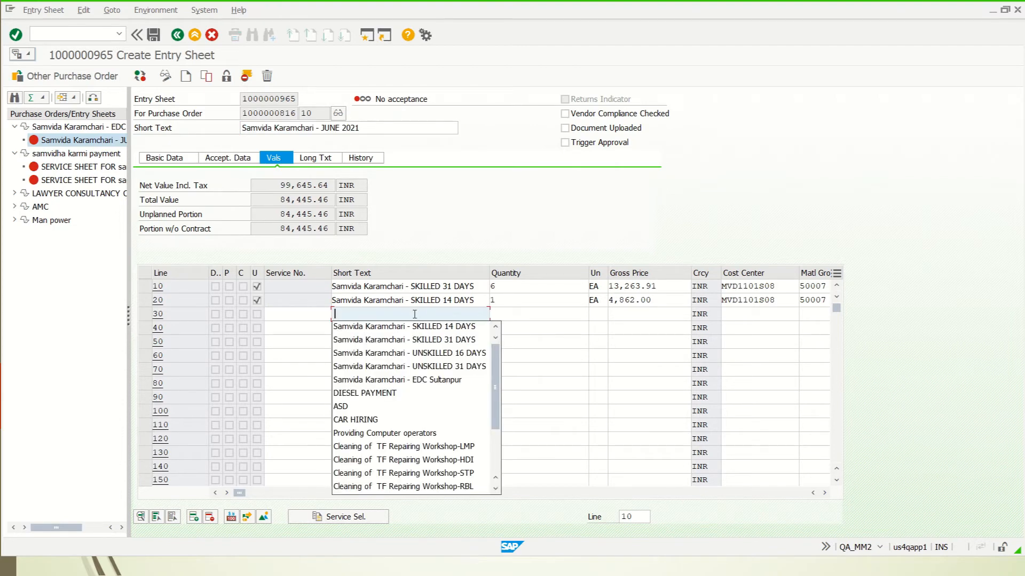
key(Down)
key(Down)
key(Down)
key(Down)
key(Return)
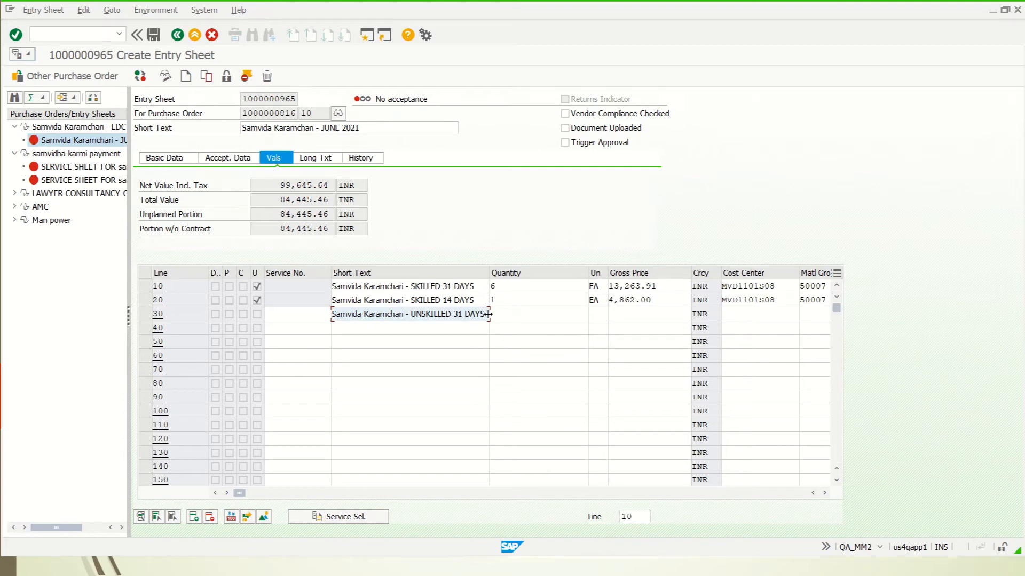
Give line 30 quantity 10 EA at gross price 10,765.29 and confirm its service details.
click(539, 316)
click(539, 315)
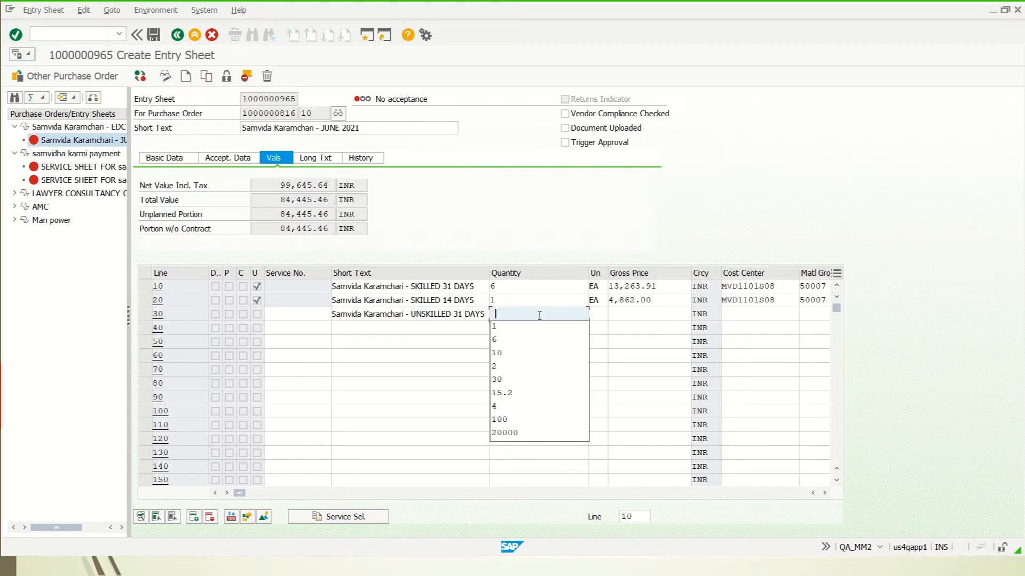
key(Down)
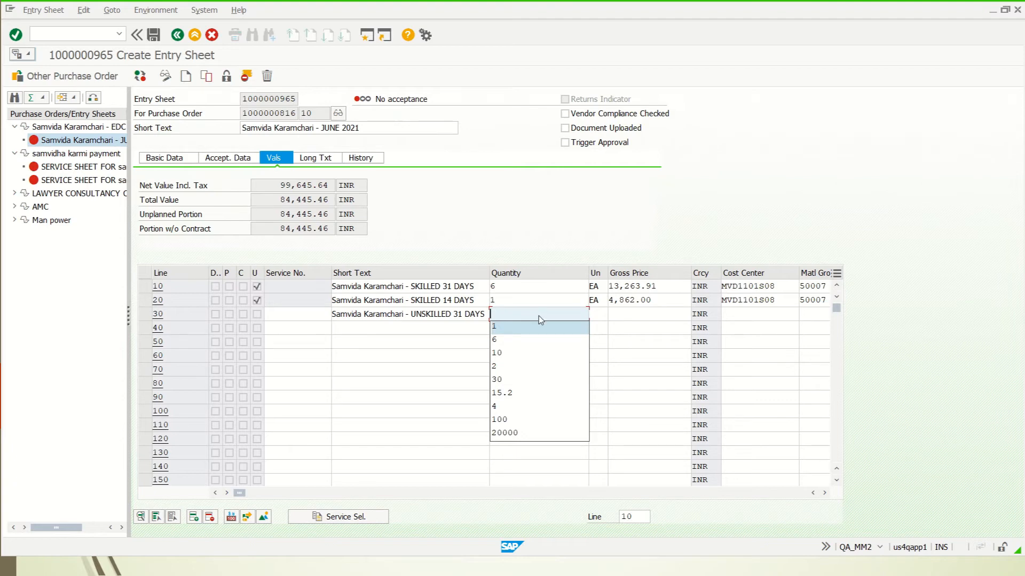
text(10)
click(600, 316)
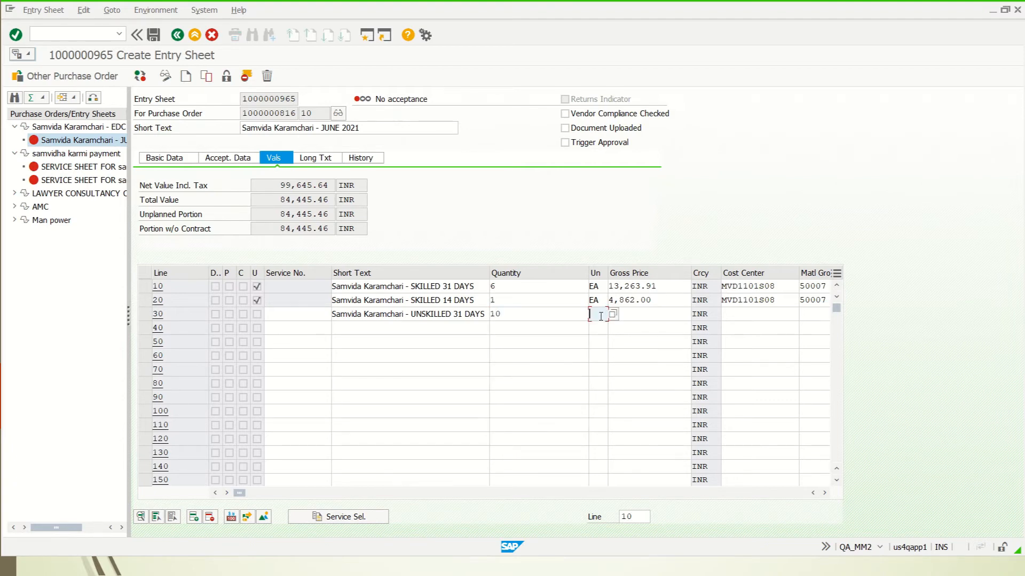
text(EA)
click(628, 314)
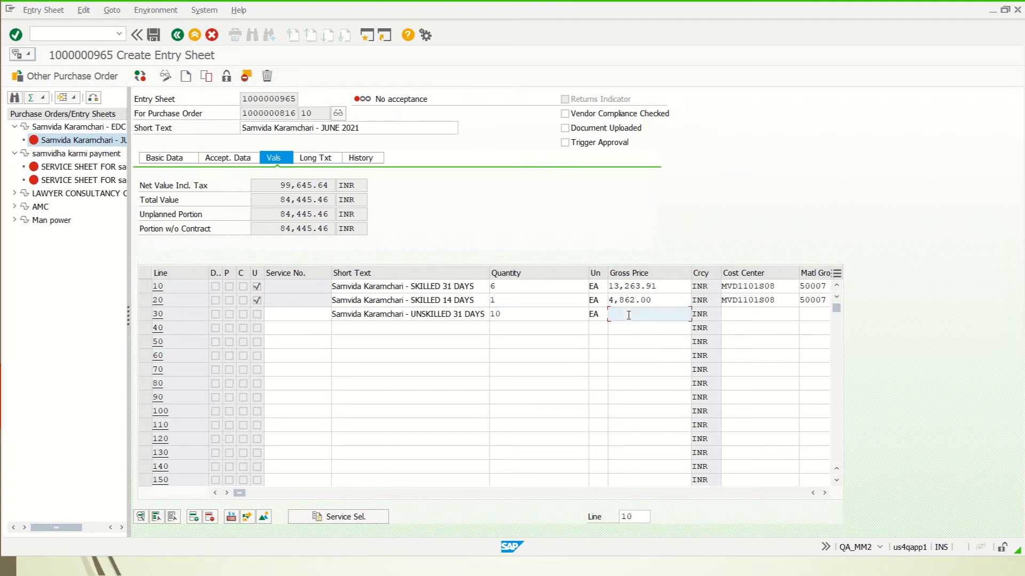
key(Return)
key(Down)
key(Down)
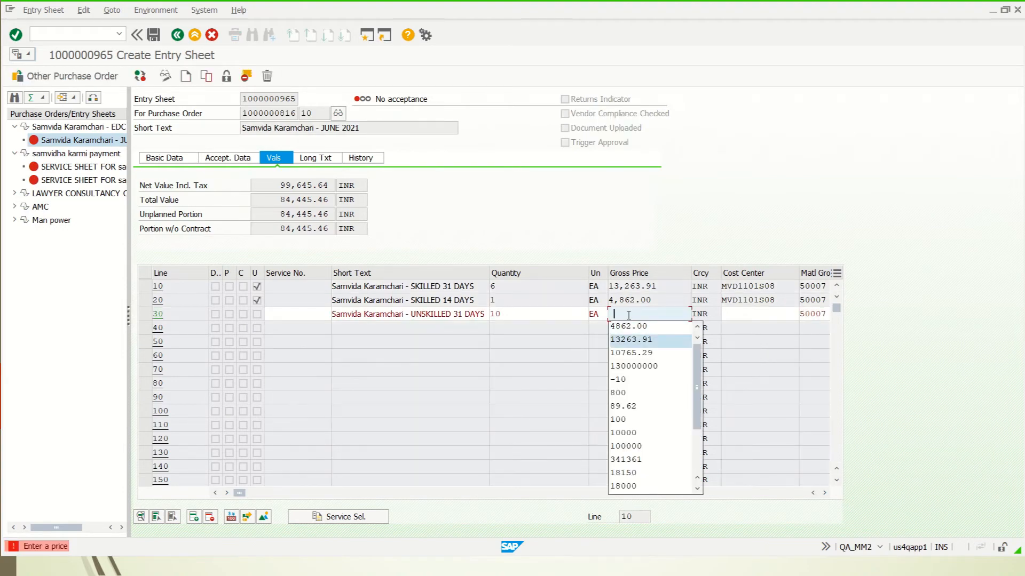
key(Down)
key(Return)
double_click(629, 316)
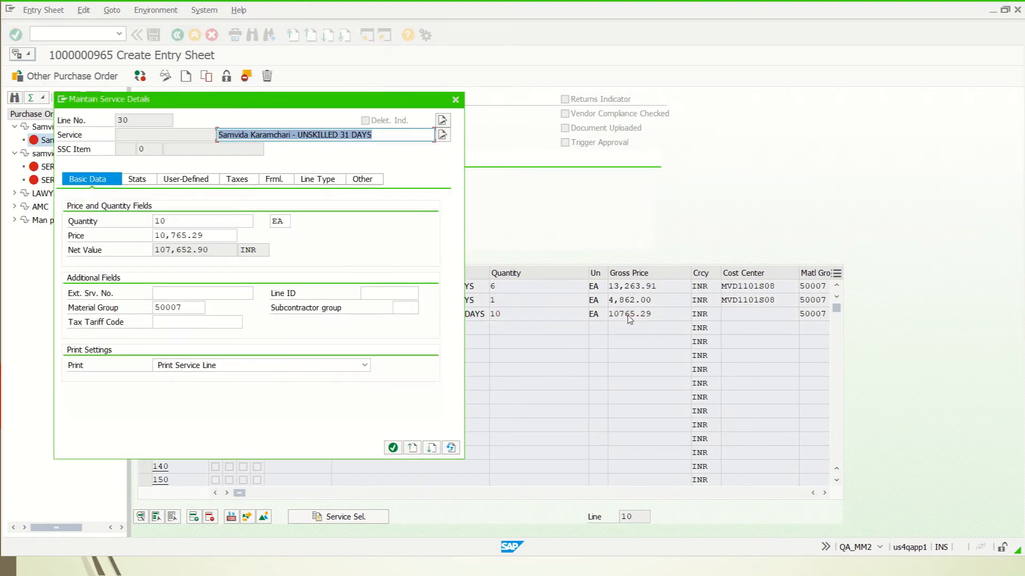
key(Return)
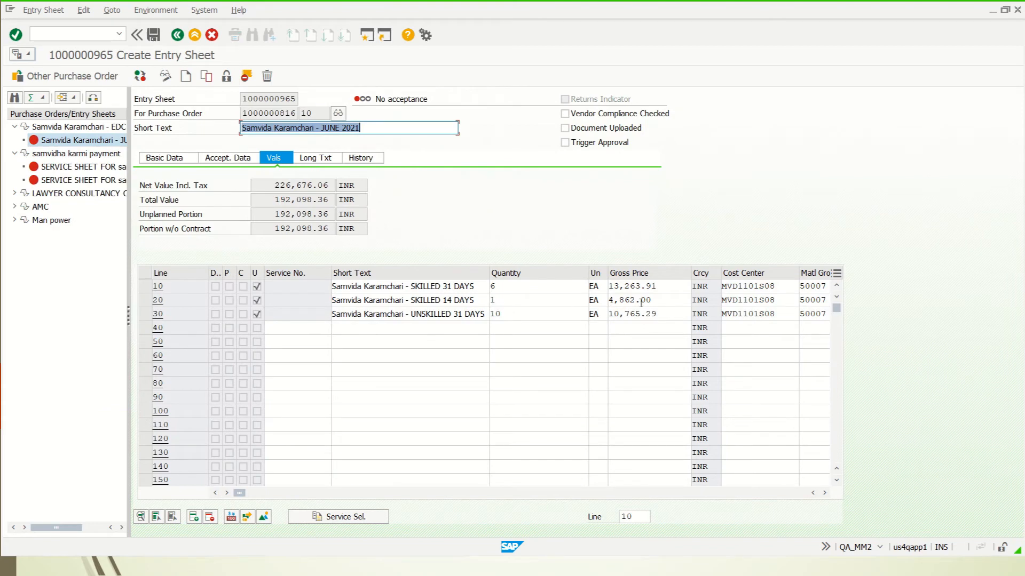
Highlight the 192,098.36 total value and the 226,676.06 net value including tax.
drag(270, 198, 335, 199)
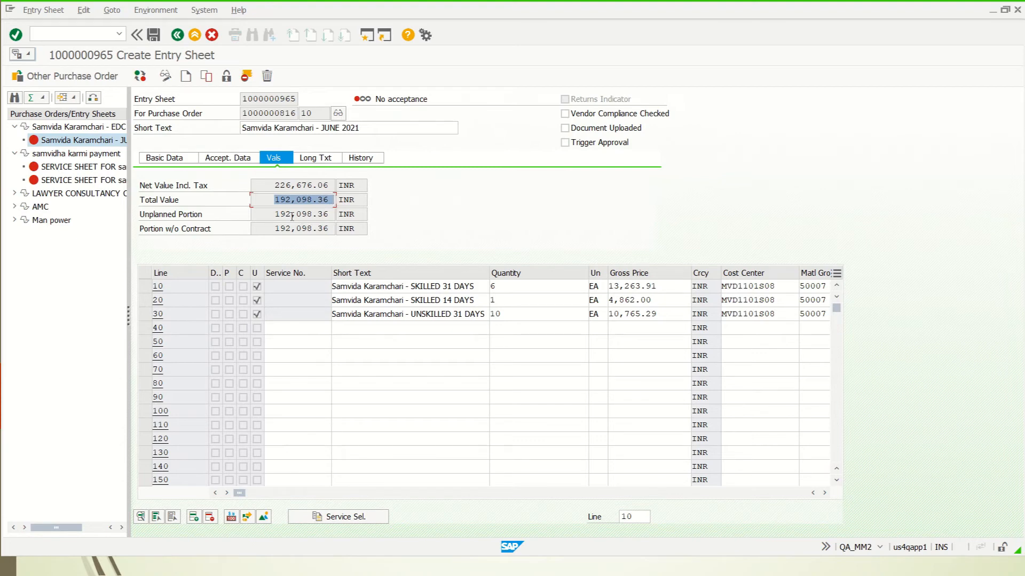
click(268, 187)
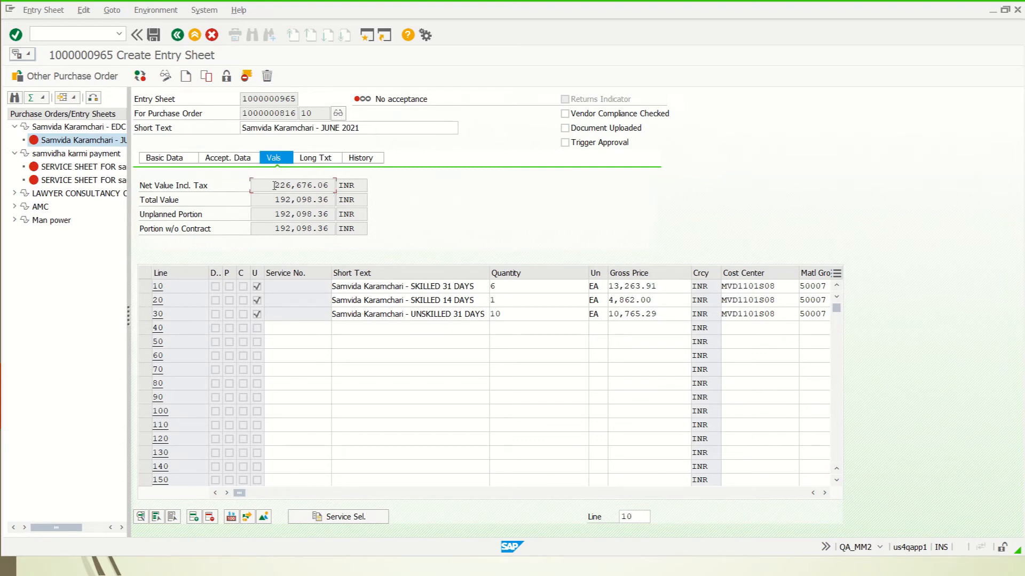
drag(274, 185, 340, 185)
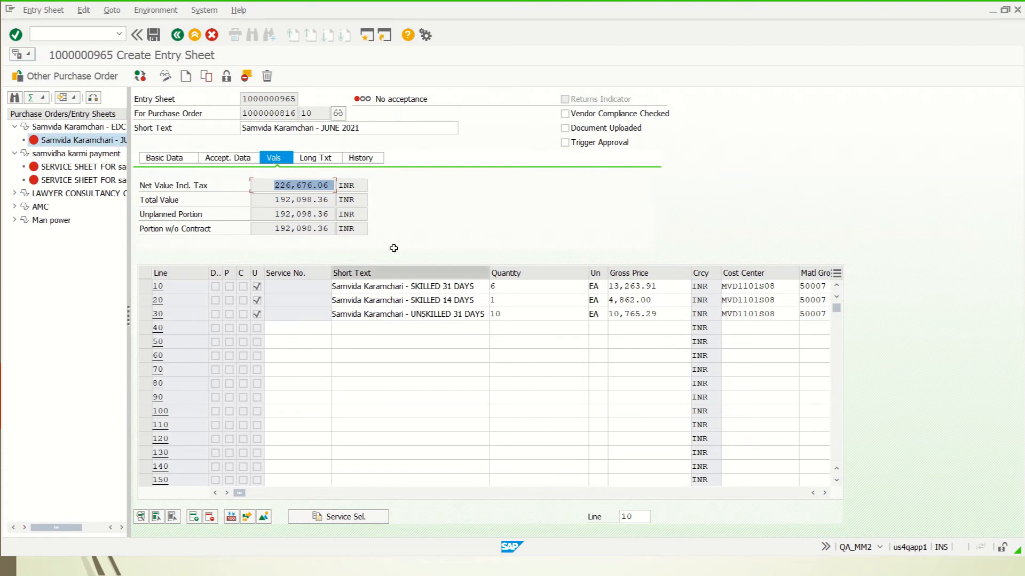
drag(272, 200, 336, 201)
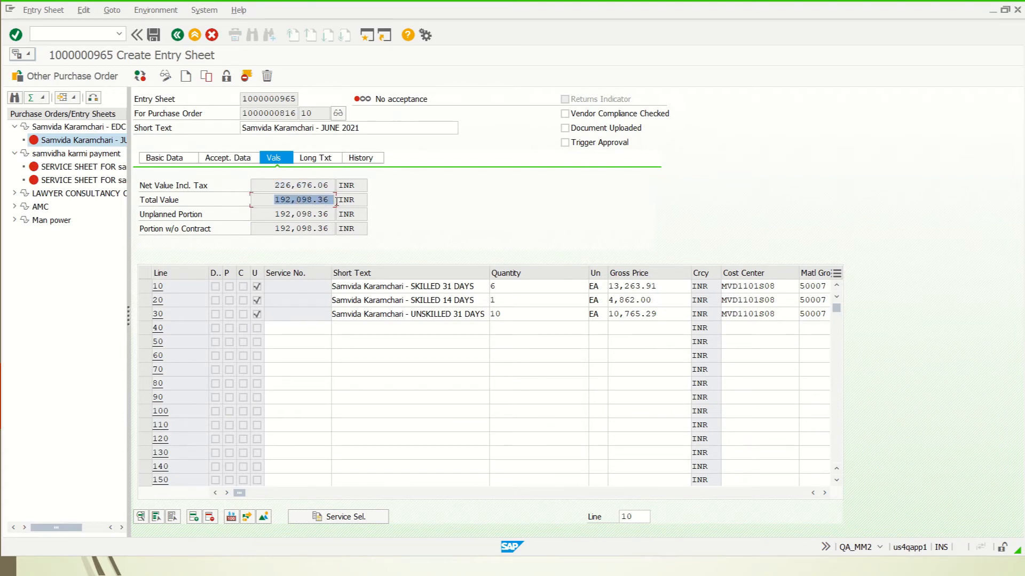
click(286, 183)
drag(326, 185, 335, 183)
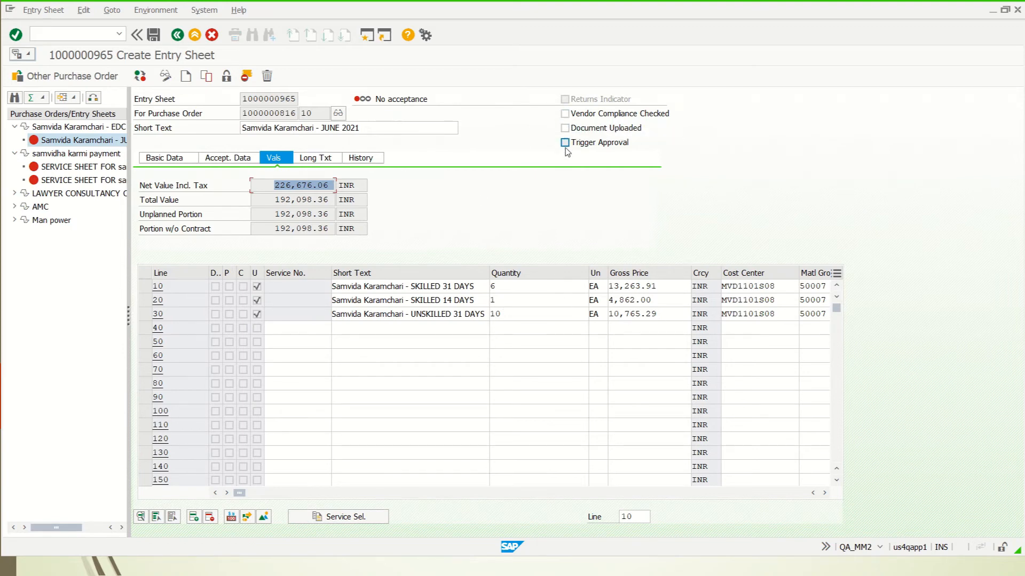
Tick Vendor Compliance Checked and Document Uploaded in the entry sheet header.
click(565, 114)
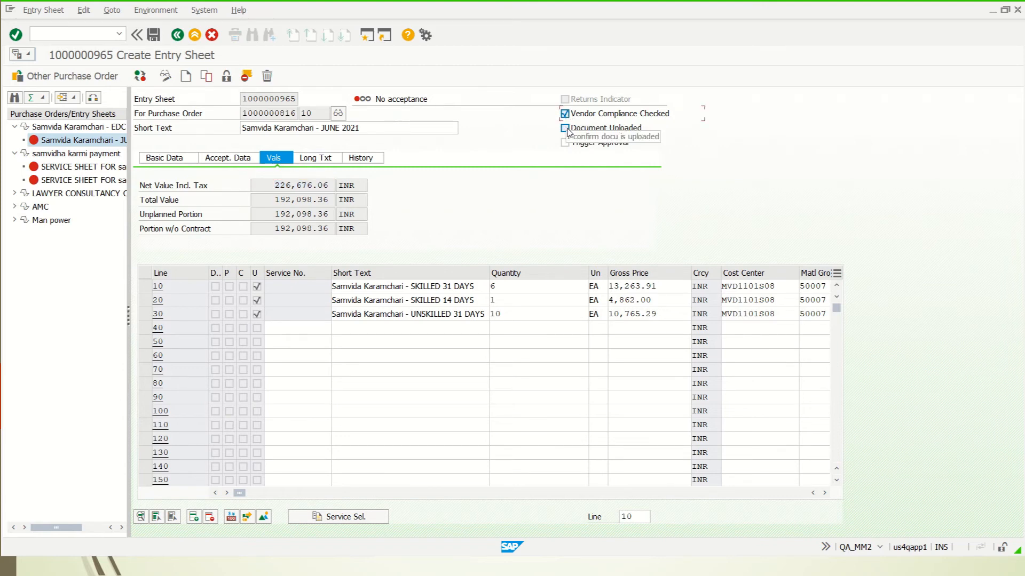
click(565, 129)
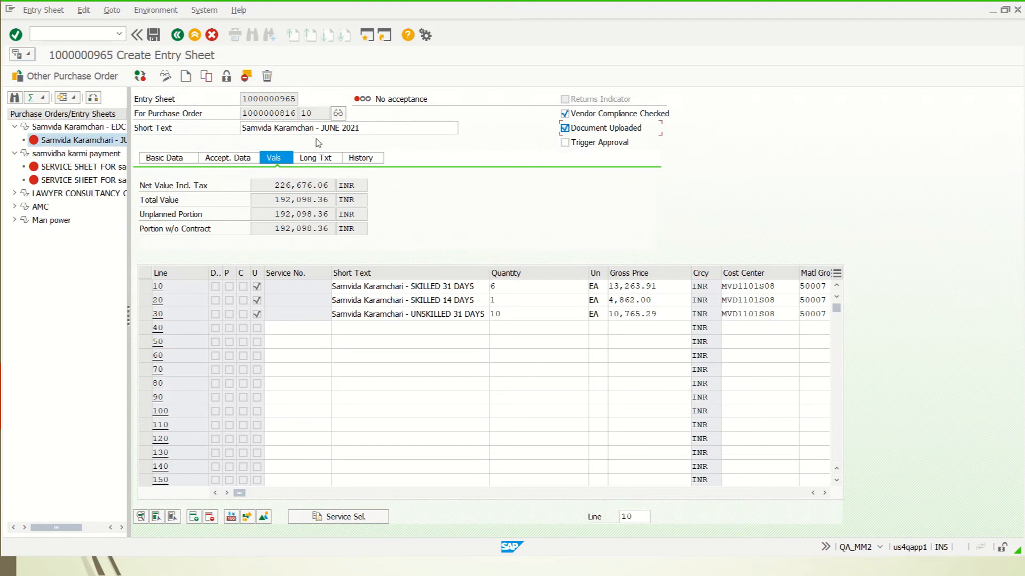
Attach New Text Document to the entry sheet, allowing the file access prompt.
click(30, 56)
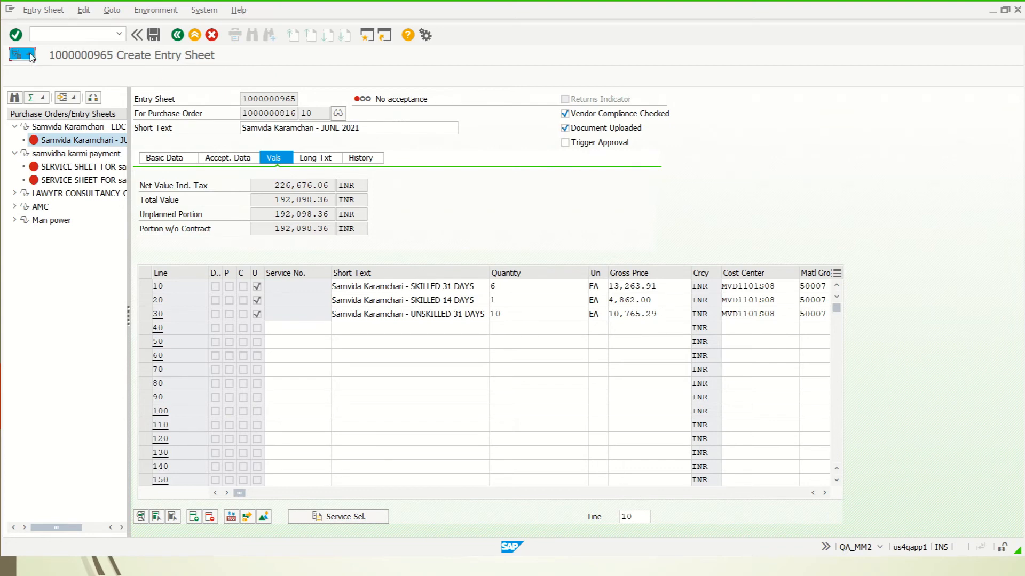
mouse_move(52, 76)
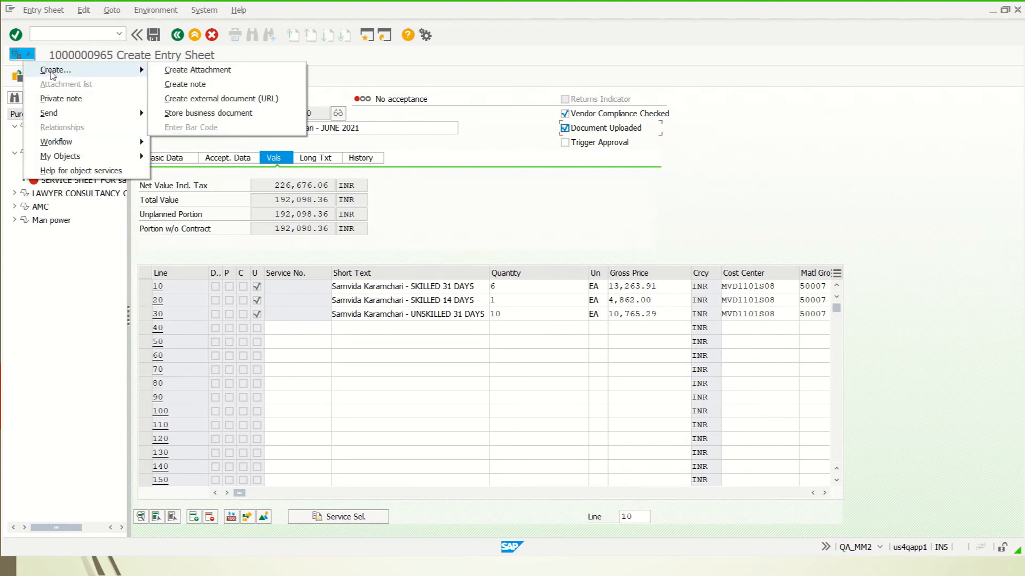
click(202, 70)
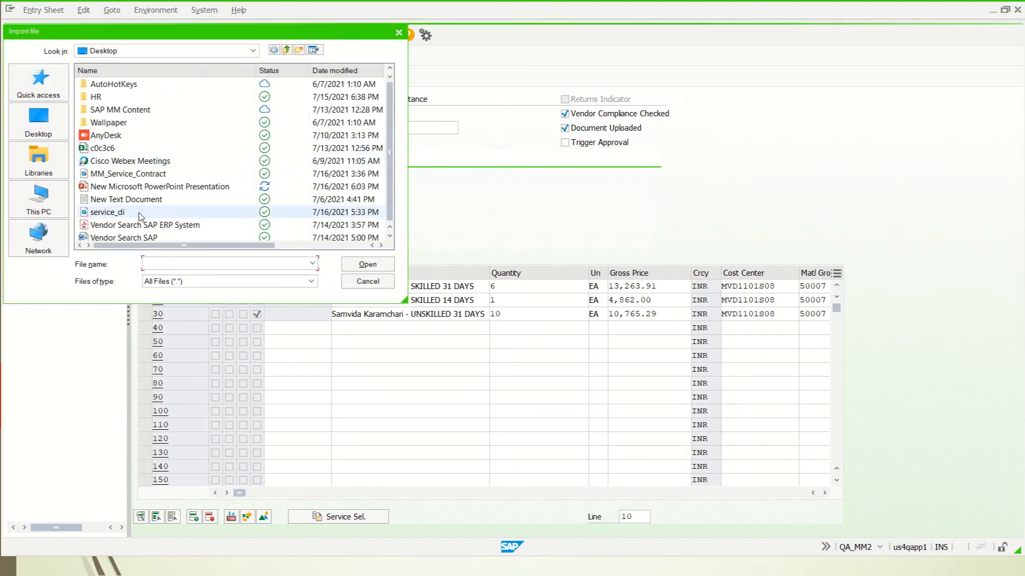
click(206, 199)
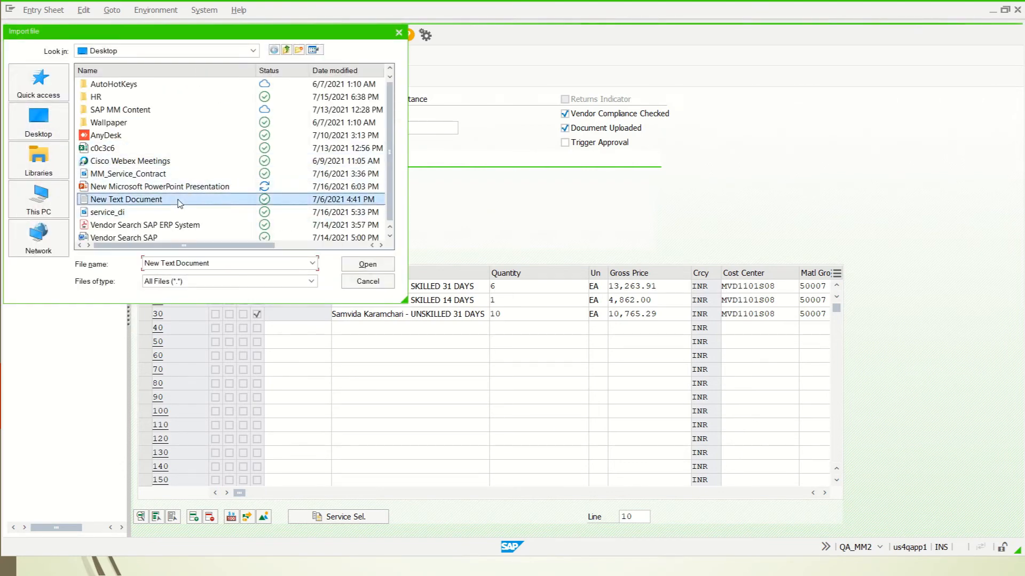
click(367, 264)
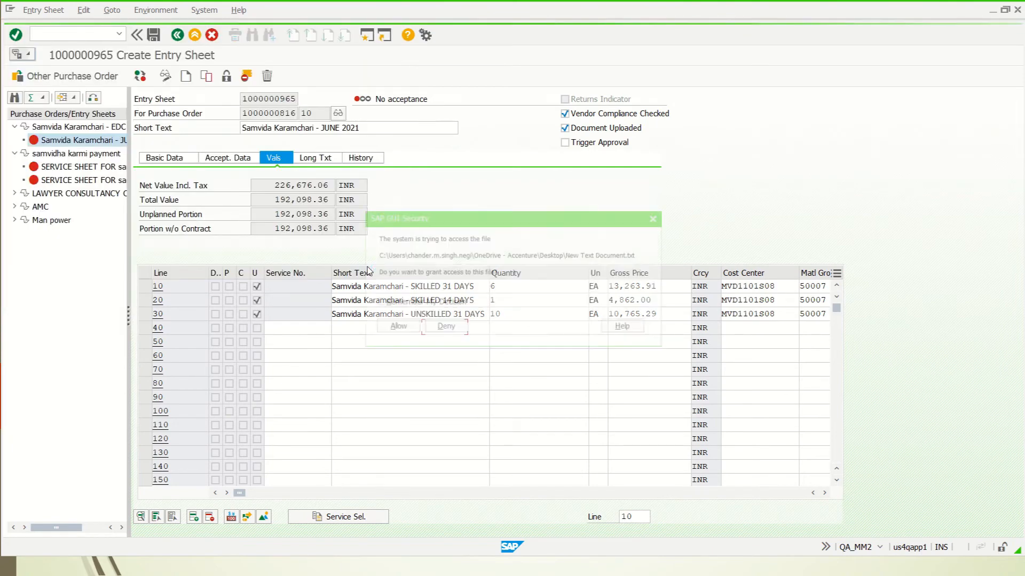
click(395, 327)
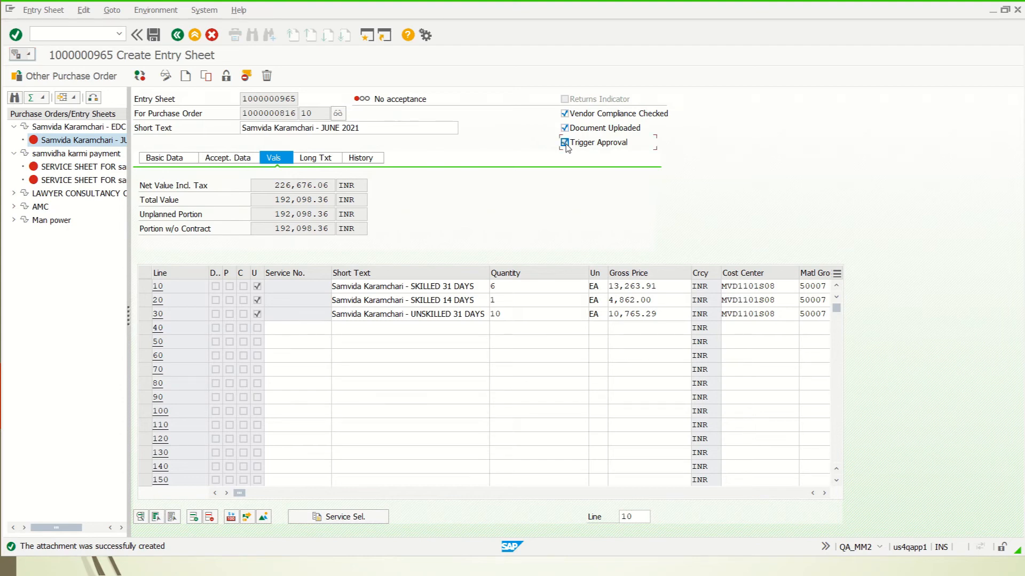
click(154, 35)
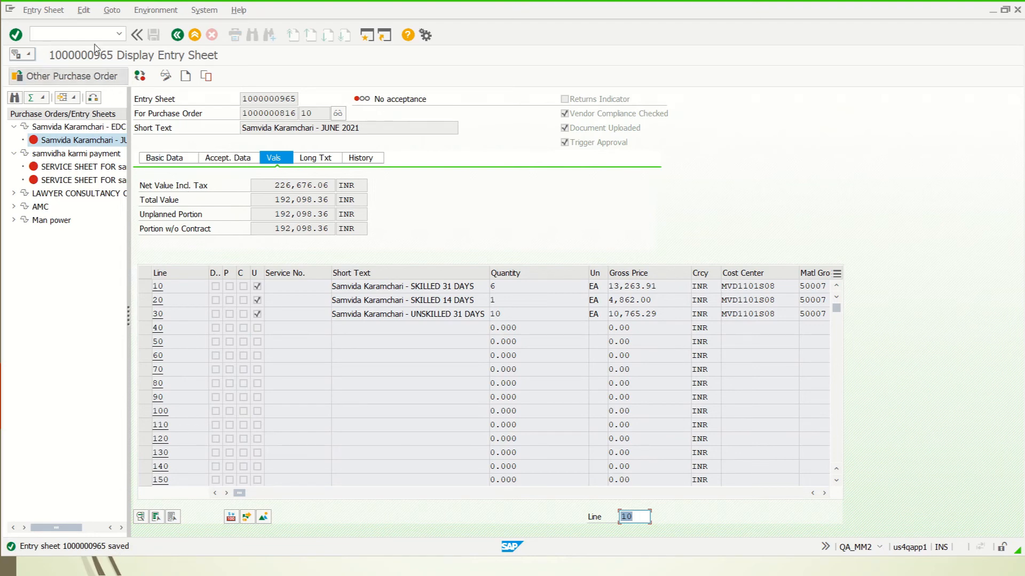
click(84, 31)
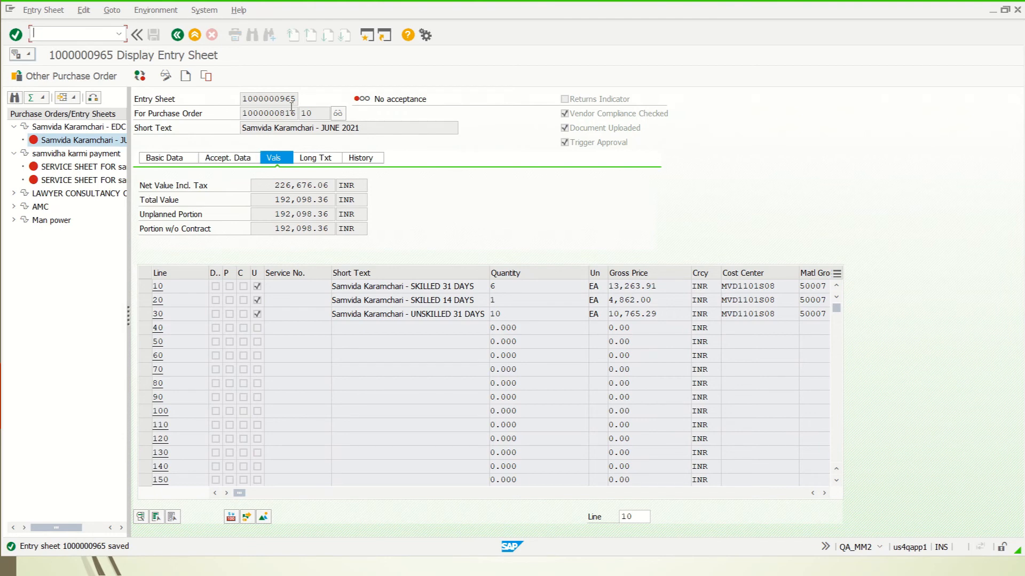
drag(298, 98, 232, 98)
key(ctrl+c)
End the SAP session with the /NEX command.
click(83, 33)
text(/NEX)
key(Return)
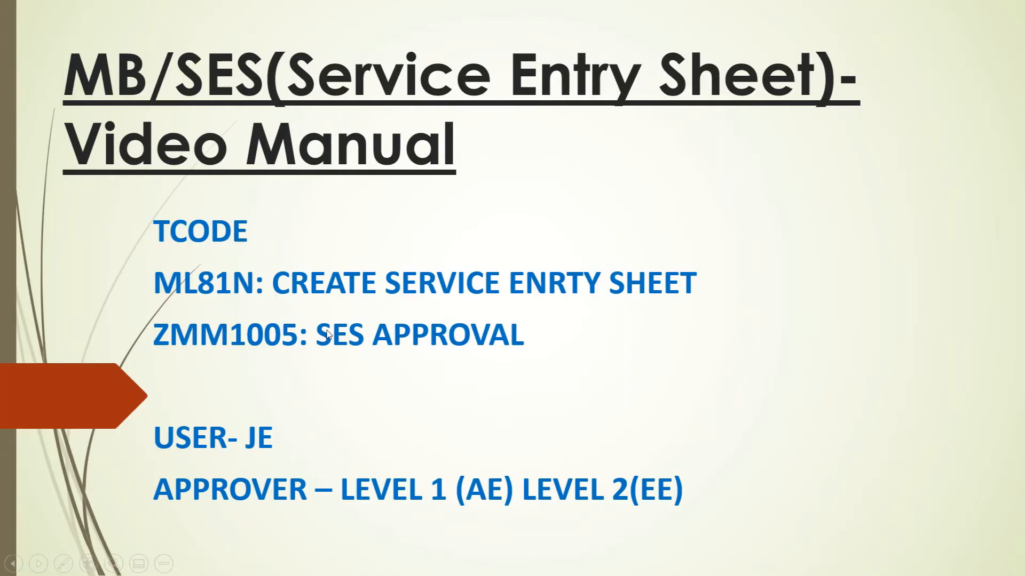
Log on to QUALITY as the first-level approver, entering that user's password.
key(alt+Tab)
key(alt+Tab)
key(alt+Tab)
key(alt+Tab)
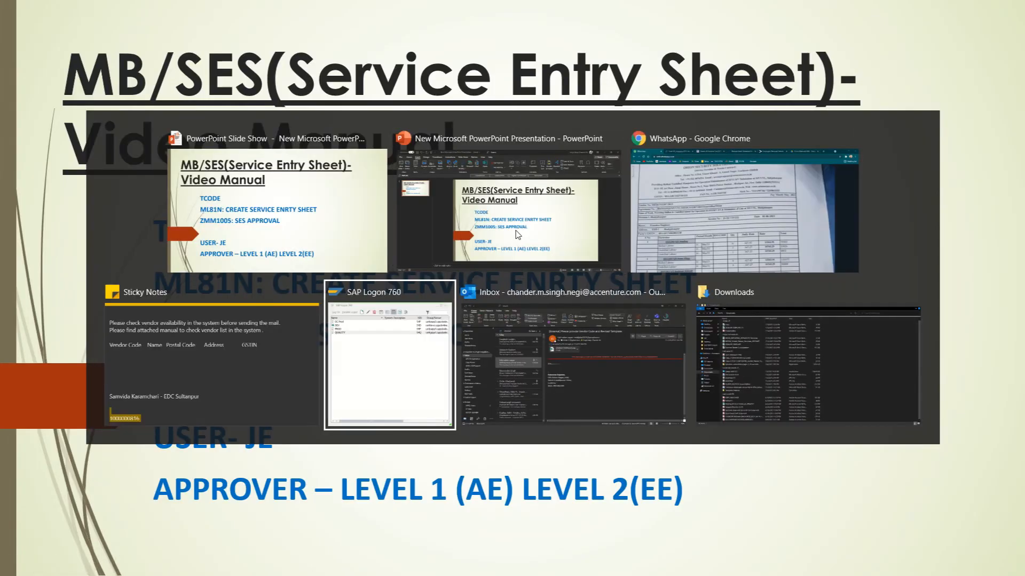
key(Return)
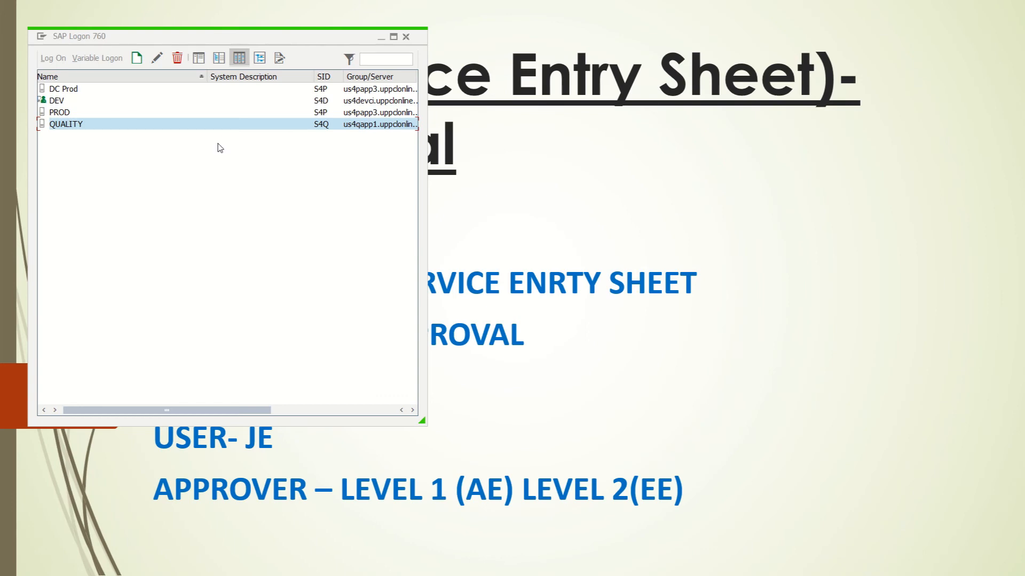
text(q)
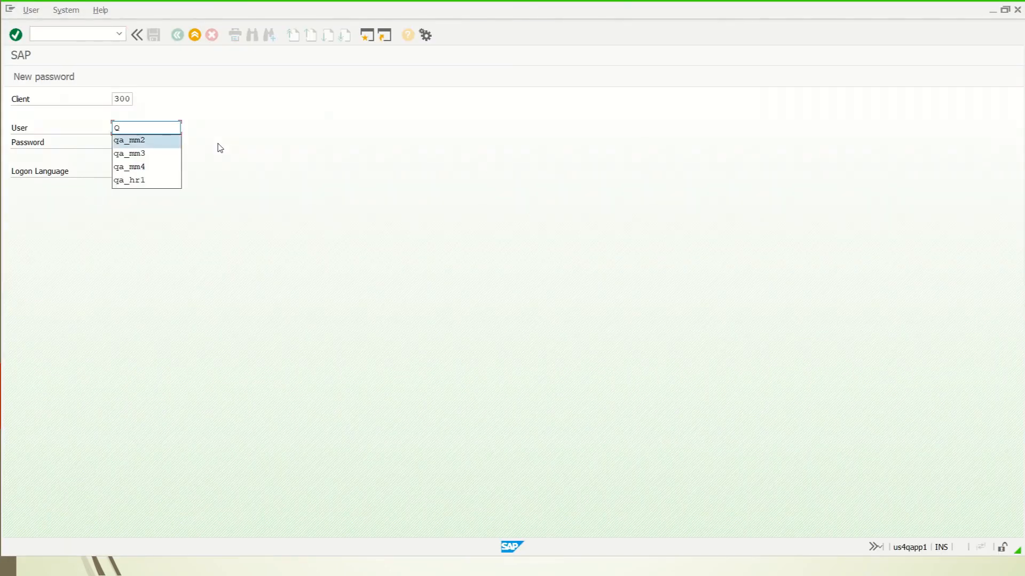
key(Down)
key(Return)
key(Tab)
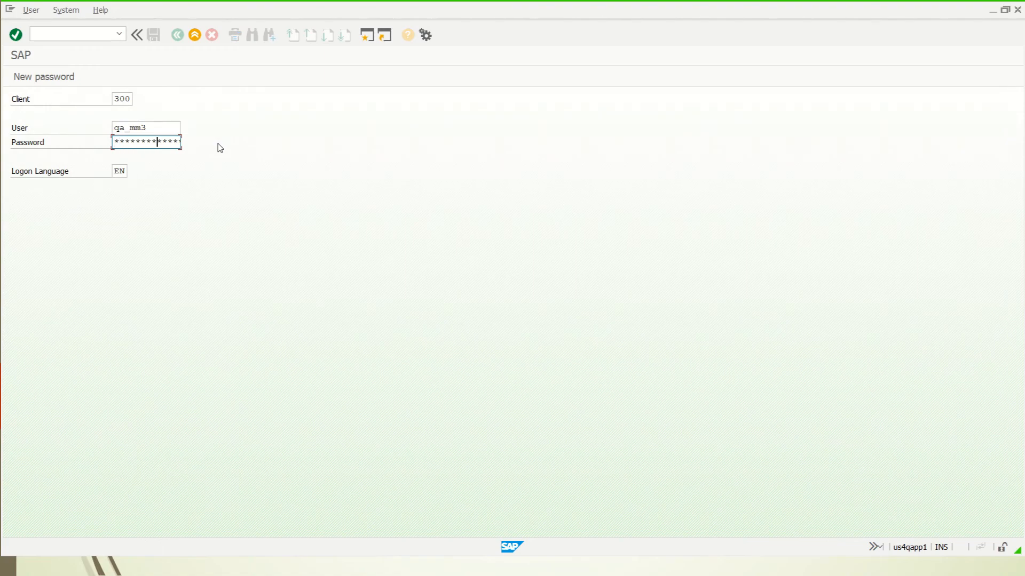
key(Return)
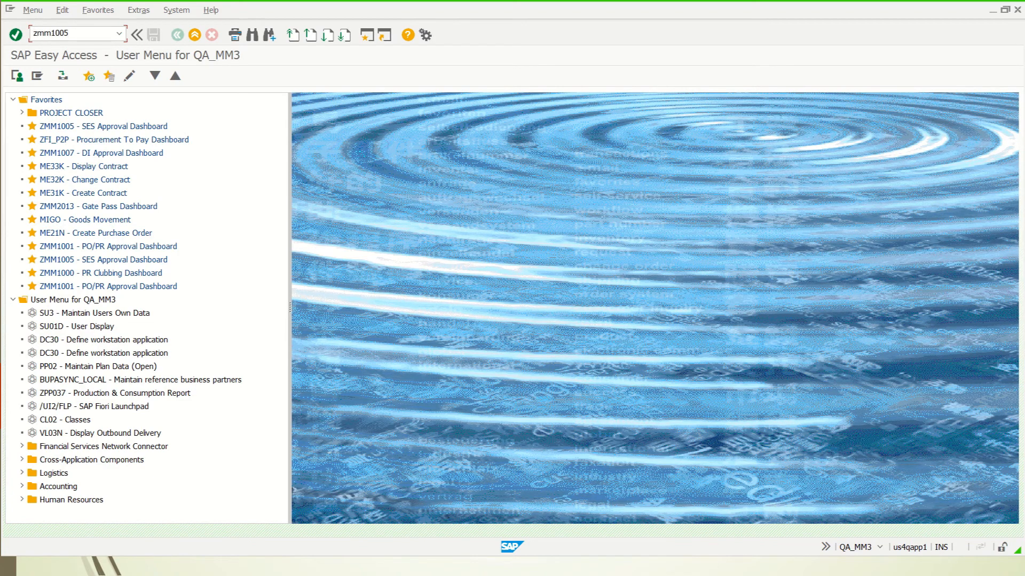
click(64, 33)
text(zmm1005)
key(Return)
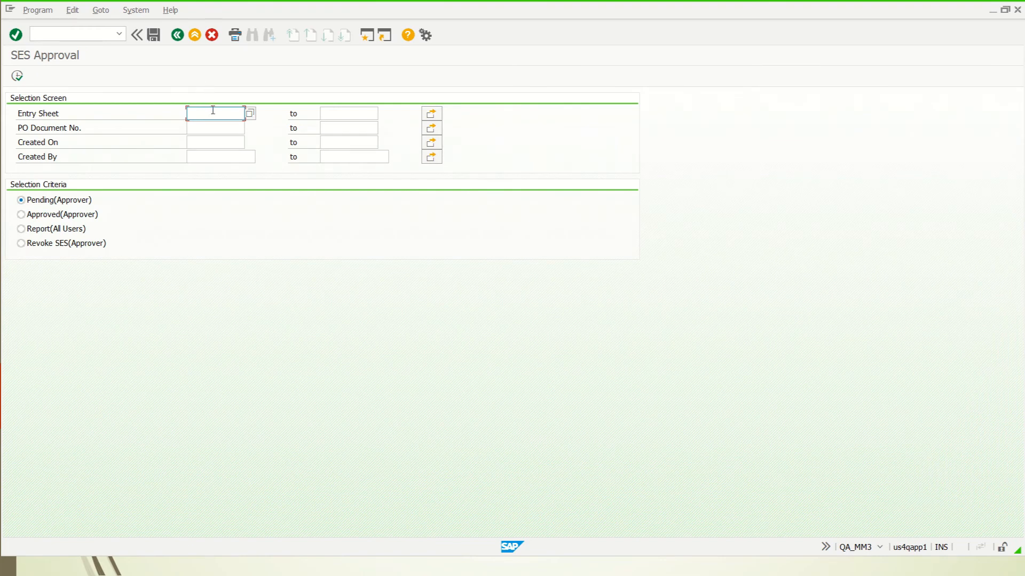
key(ctrl+v)
click(18, 78)
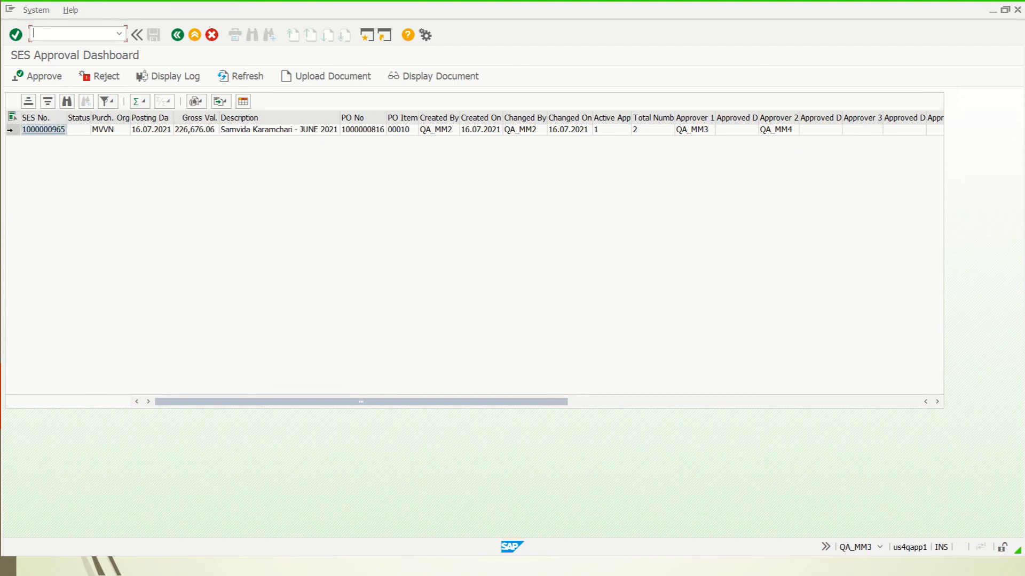
click(11, 130)
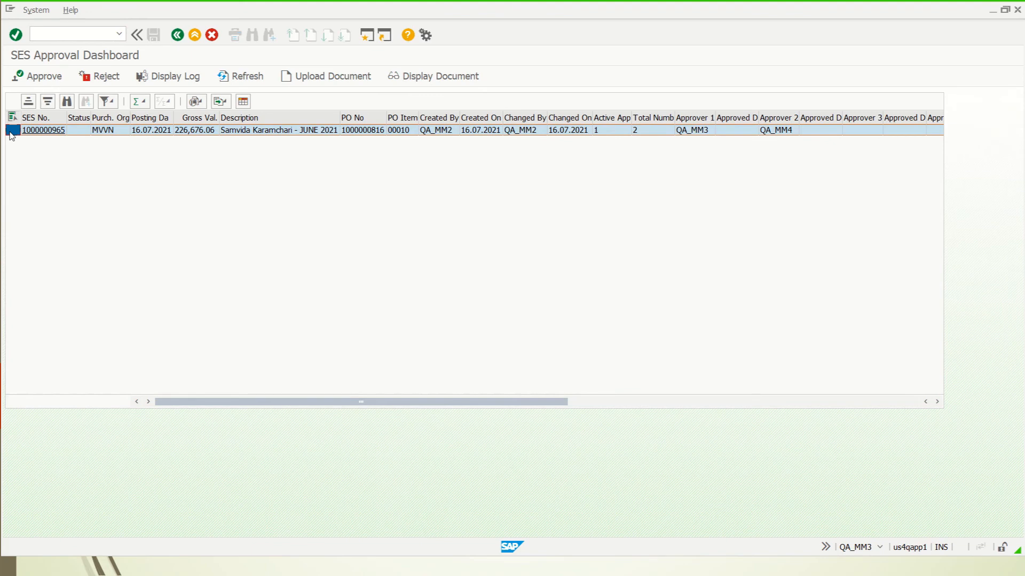
click(32, 79)
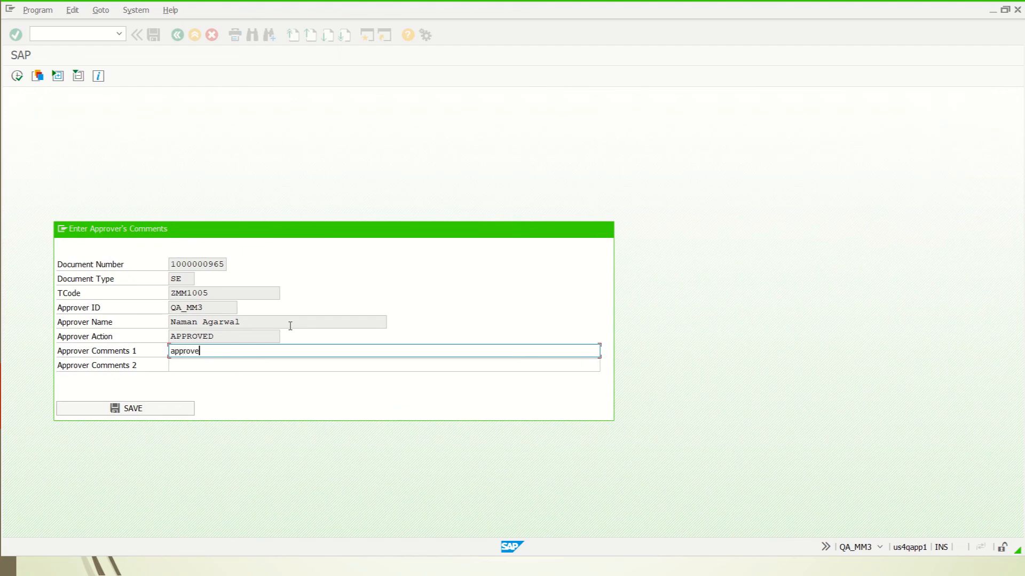
click(142, 409)
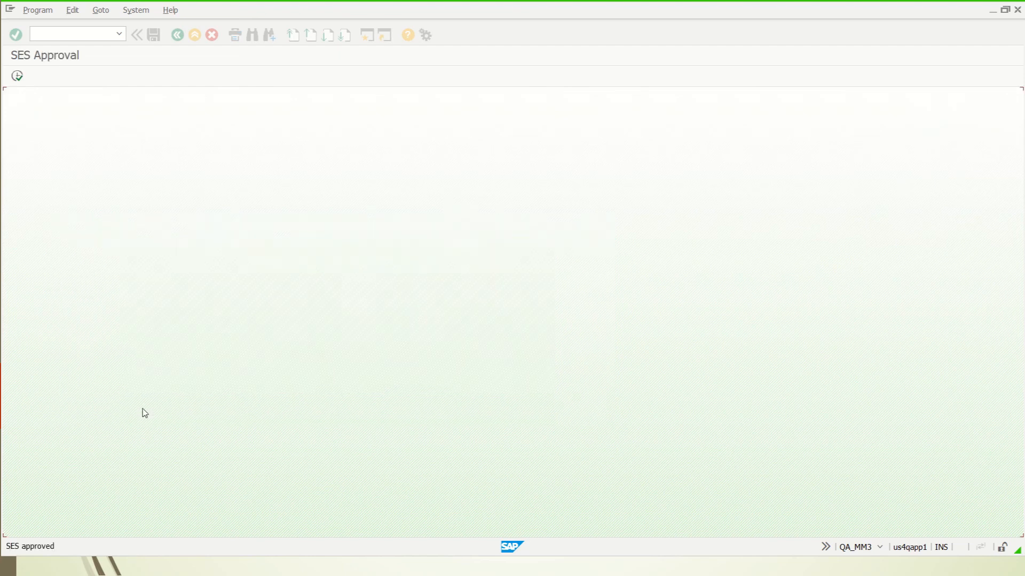
click(76, 32)
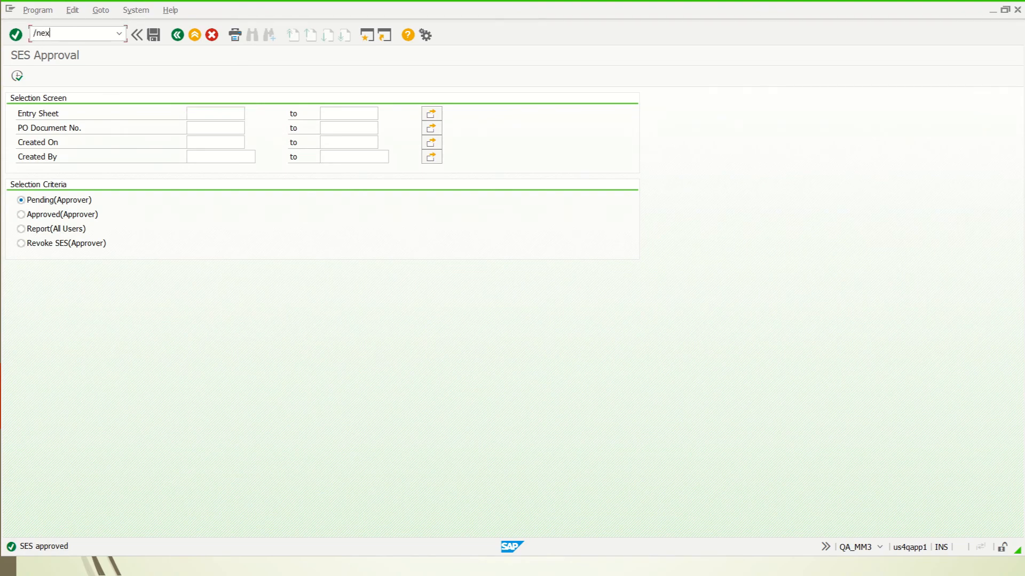
key(Return)
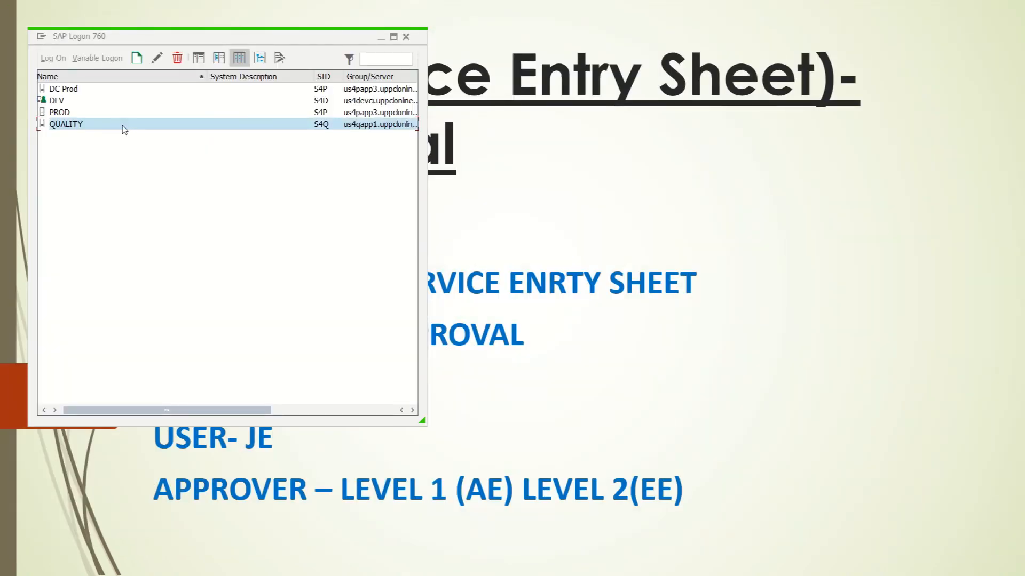
Log on to the QUALITY system as the second-level approver user.
double_click(124, 129)
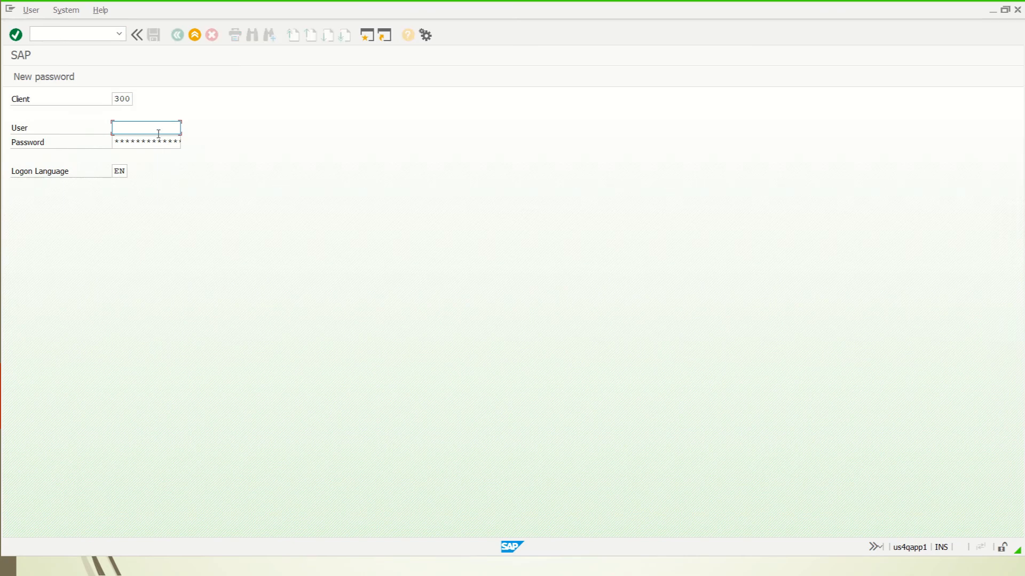
text(q)
key(Down)
key(Down)
key(Down)
key(Return)
key(Return)
click(192, 278)
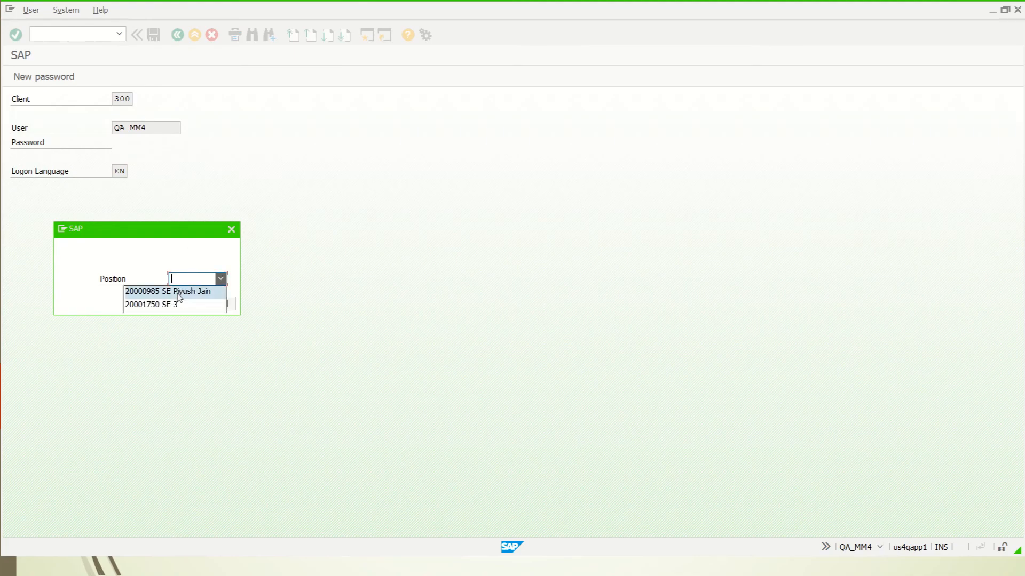
Record the first available position and start the SES Approval transaction zmm1003.
click(178, 292)
click(173, 302)
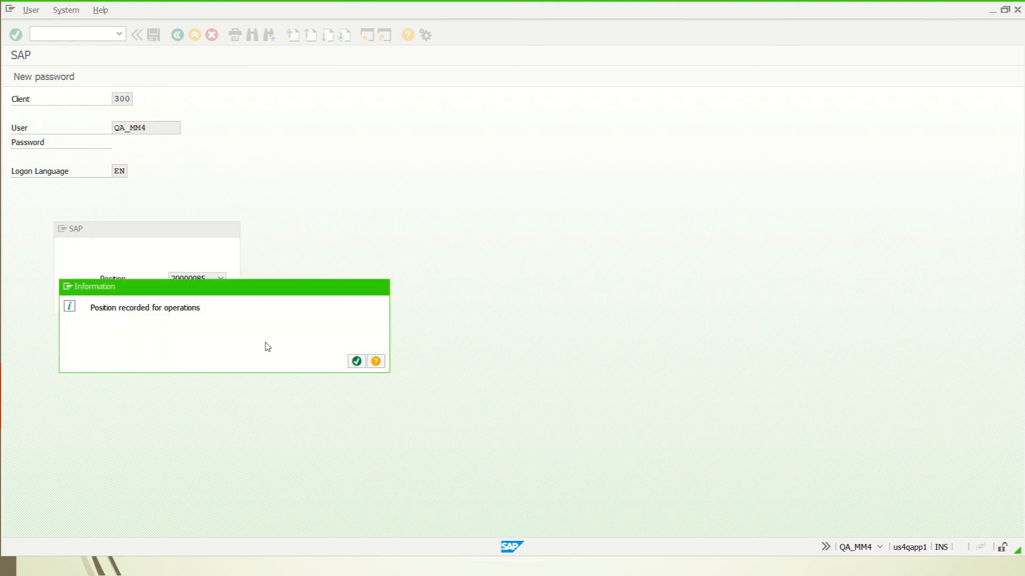
key(Return)
text(z)
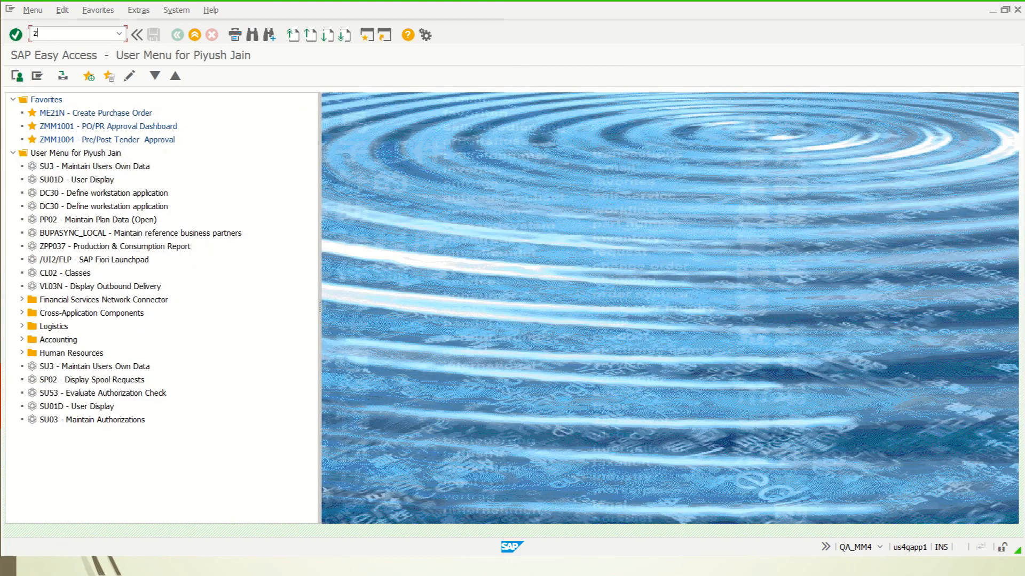
text(mm1003)
key(Return)
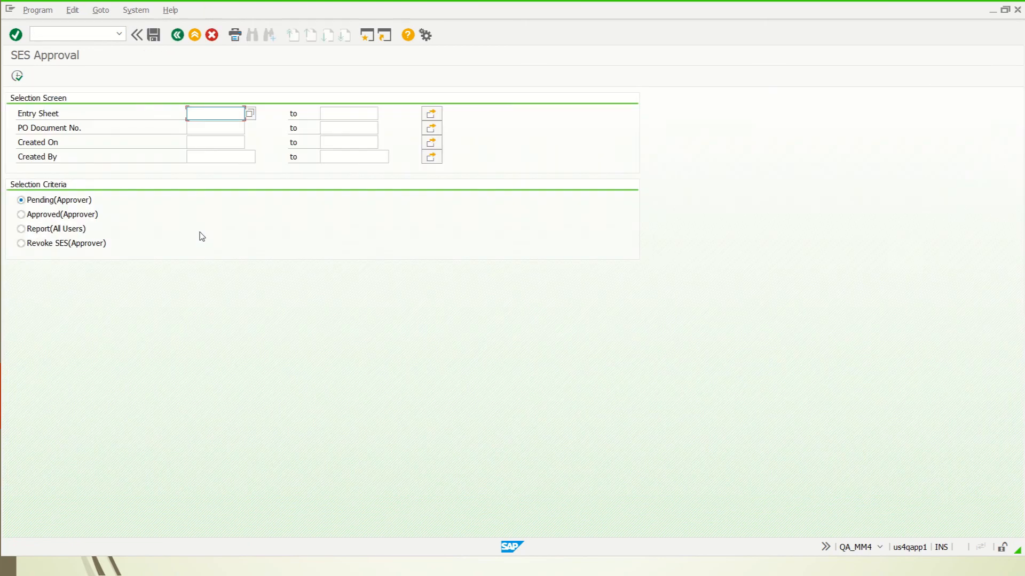
key(ctrl+v)
click(17, 77)
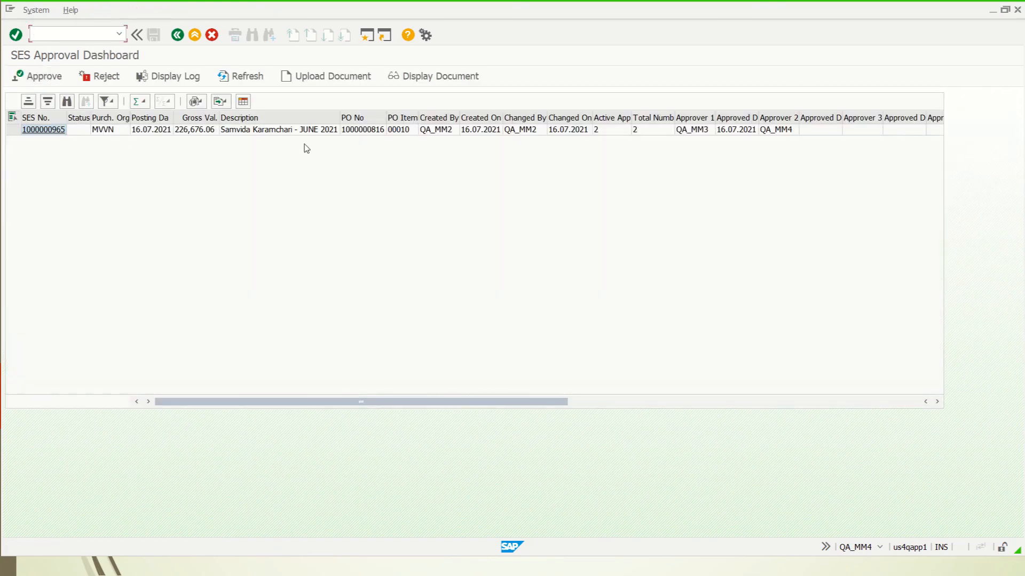
click(10, 130)
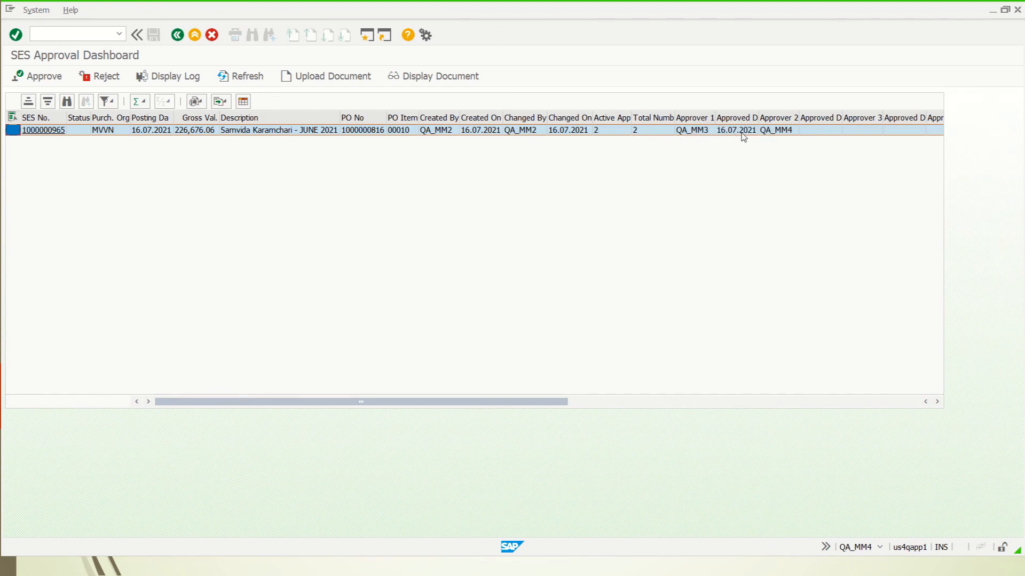
click(34, 81)
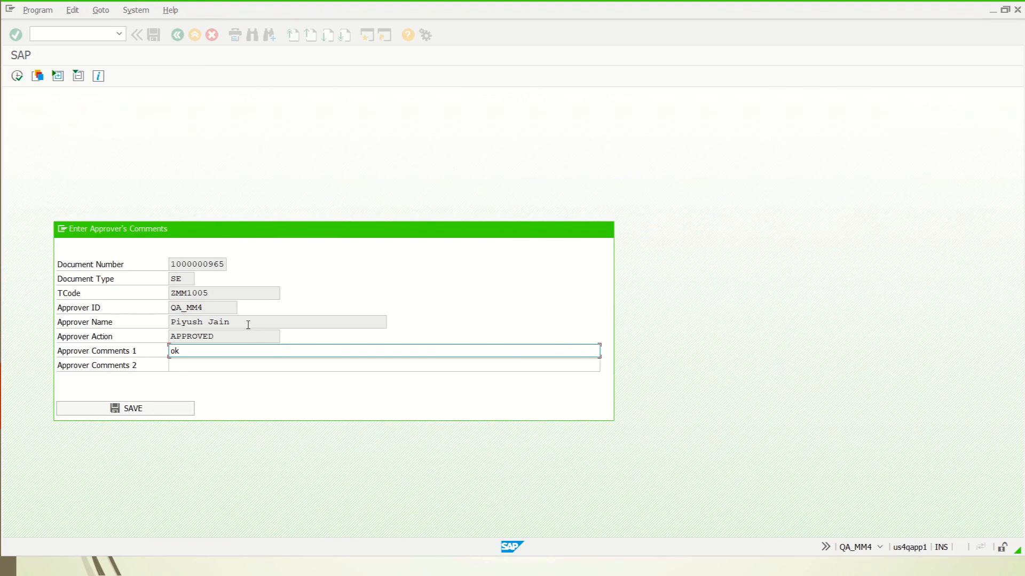
click(144, 409)
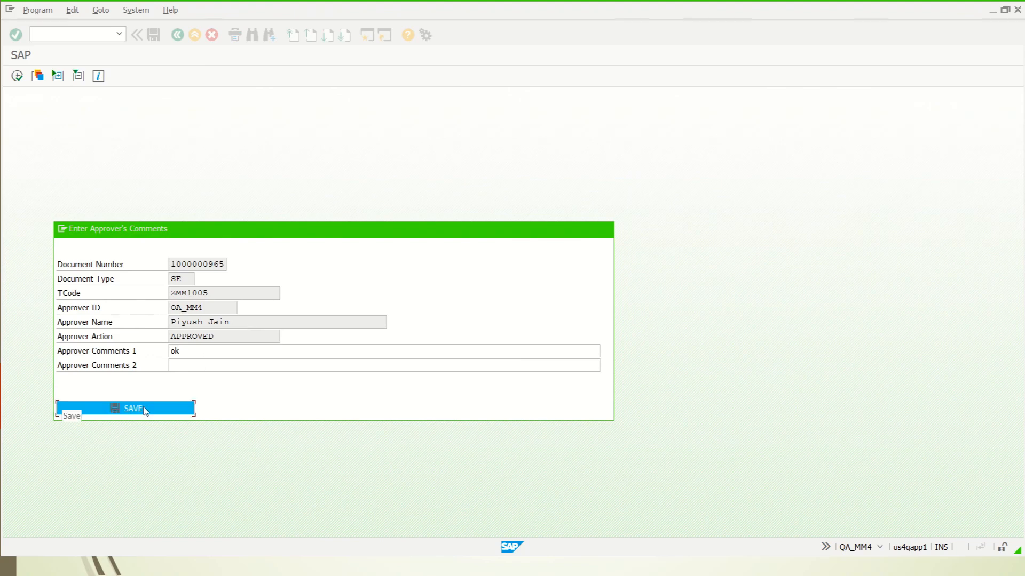